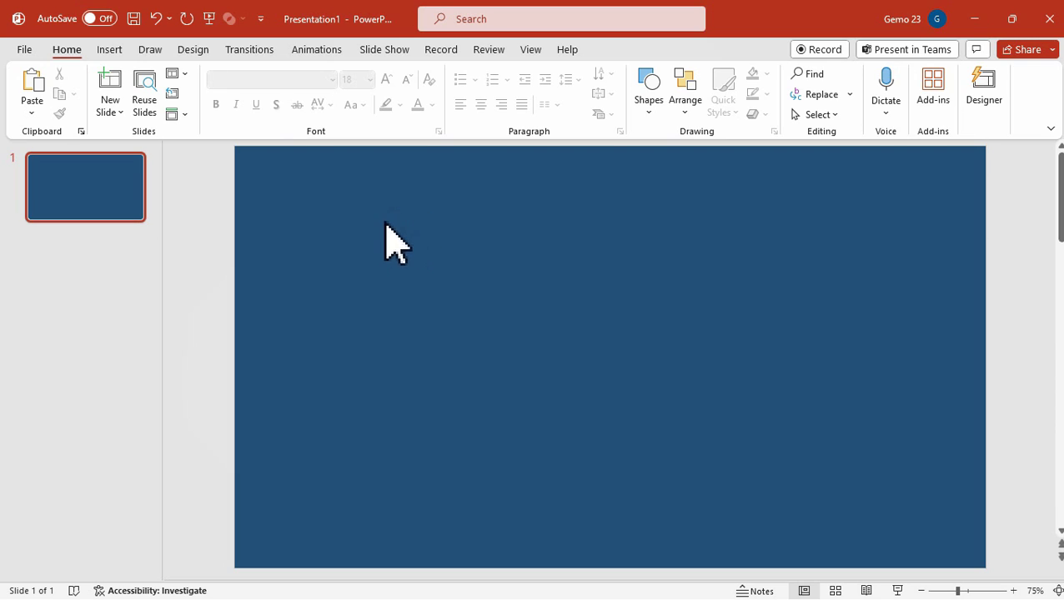
- Draw a rounded rectangle on the slide and fully round its ends
left_click(110, 50)
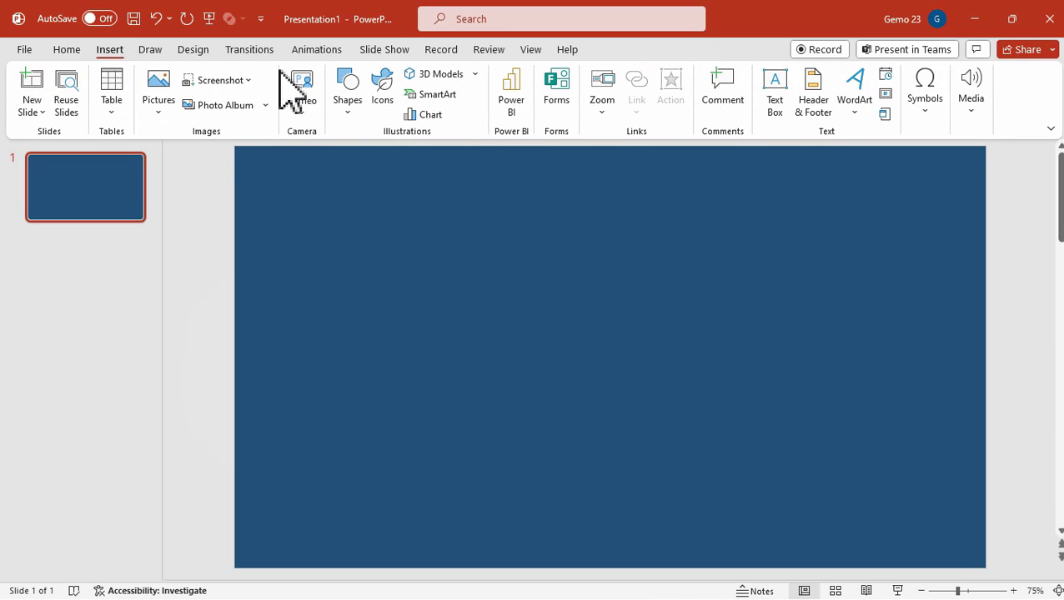
left_click(347, 91)
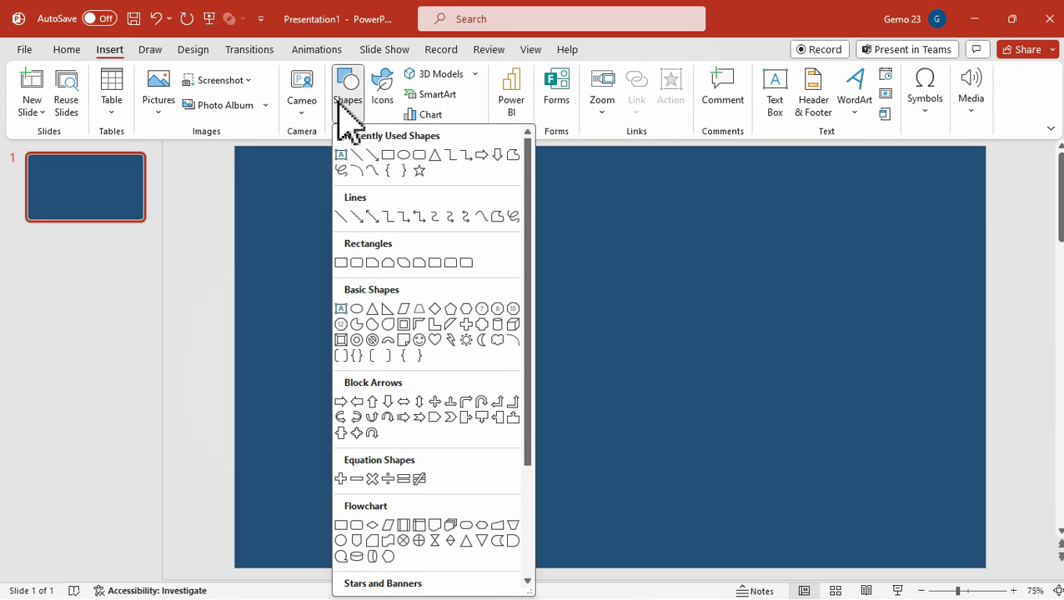
left_click(419, 158)
left_click_drag(403, 191, 484, 521)
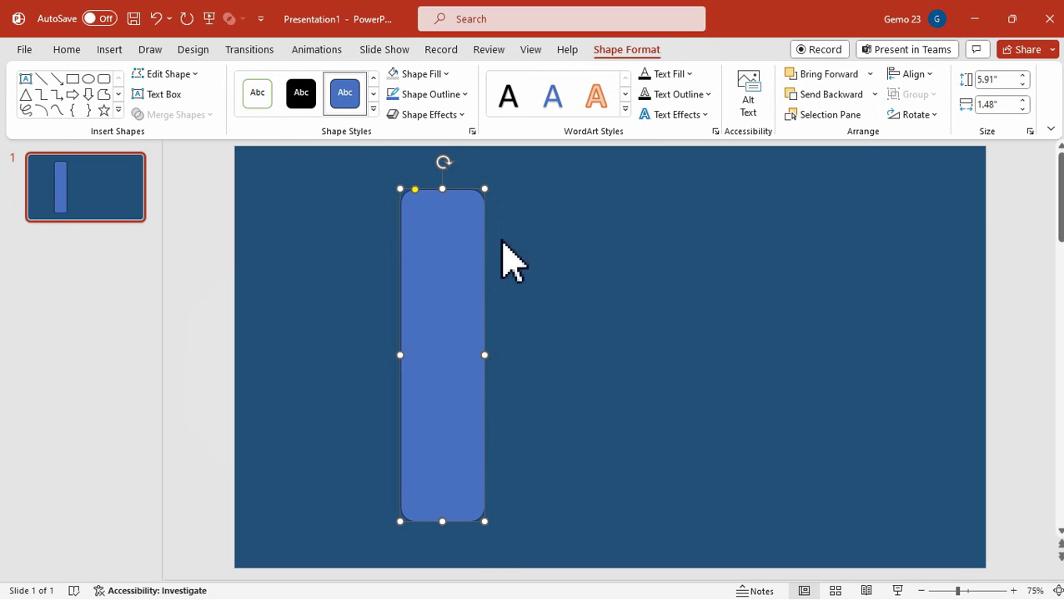
left_click_drag(485, 356, 455, 368)
left_click_drag(408, 192, 429, 201)
- Resize the bar to about 7.05" tall by 1.15" wide and move it to the left edge
left_click_drag(456, 355, 463, 356)
left_click_drag(461, 188, 472, 163)
left_click_drag(465, 351, 468, 344)
left_click_drag(435, 520, 437, 561)
left_click_drag(471, 361, 464, 373)
left_click_drag(446, 305, 316, 285)
left_click_drag(336, 358, 339, 360)
- Remove the bar's outline and fill it solid white
left_click(381, 292)
left_click(320, 238)
left_click(432, 94)
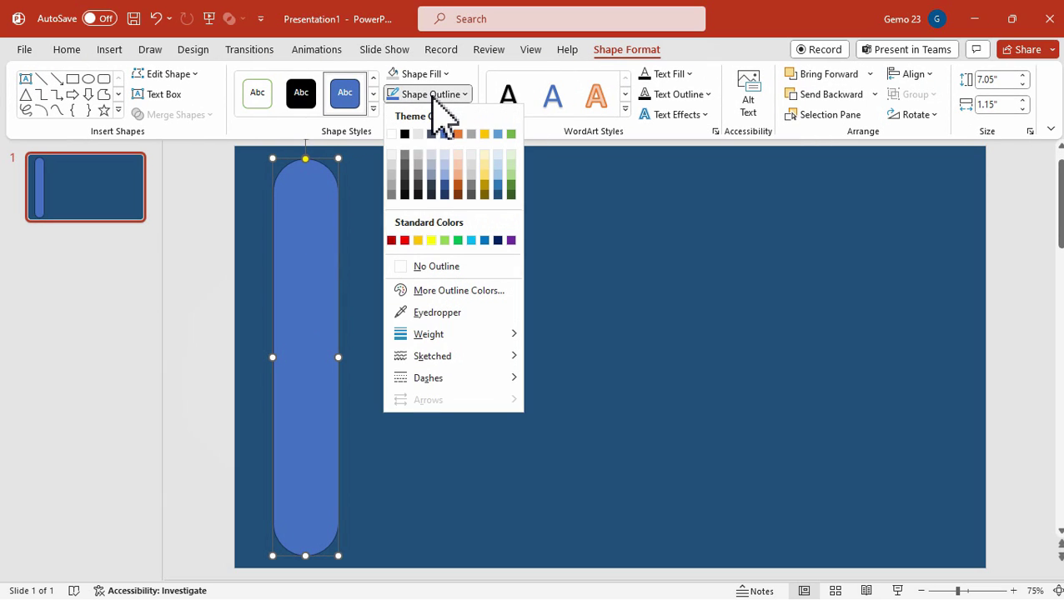
left_click(437, 267)
left_click(430, 74)
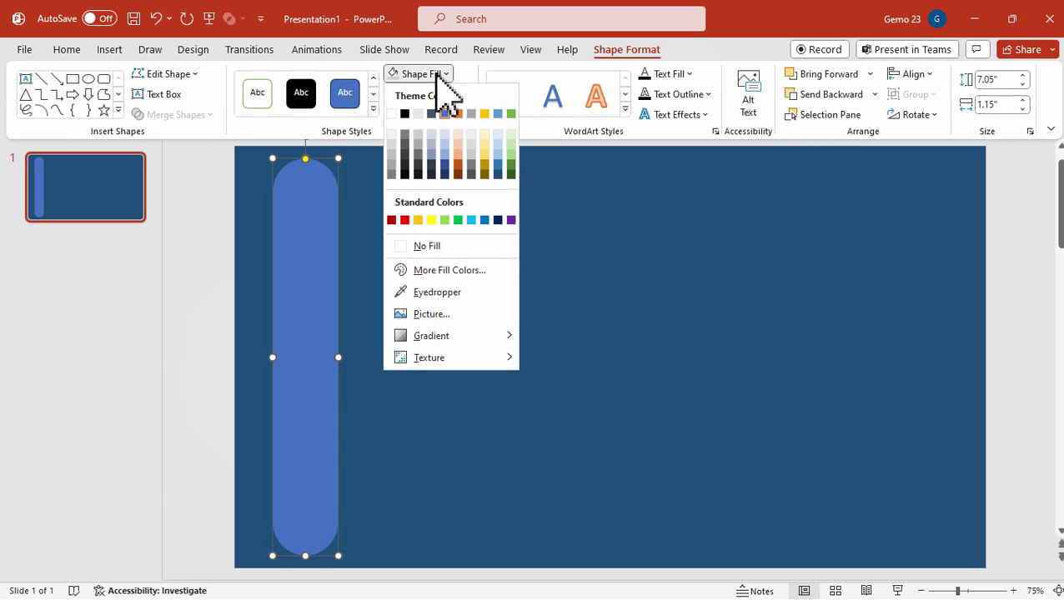
left_click(394, 113)
- Give the bar an Outer Offset: Right shadow
left_click(431, 116)
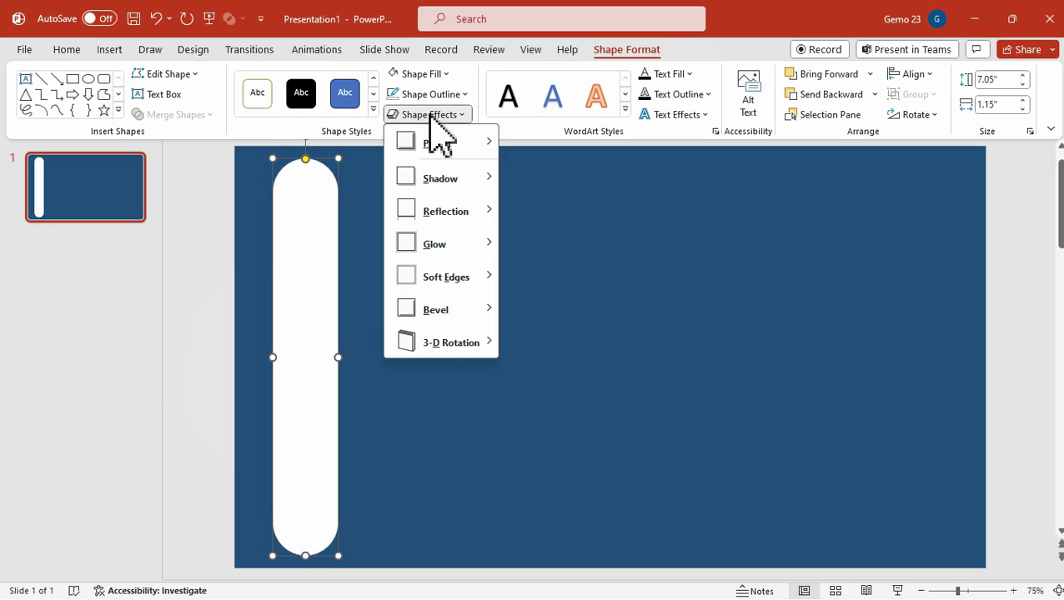
mouse_move(457, 178)
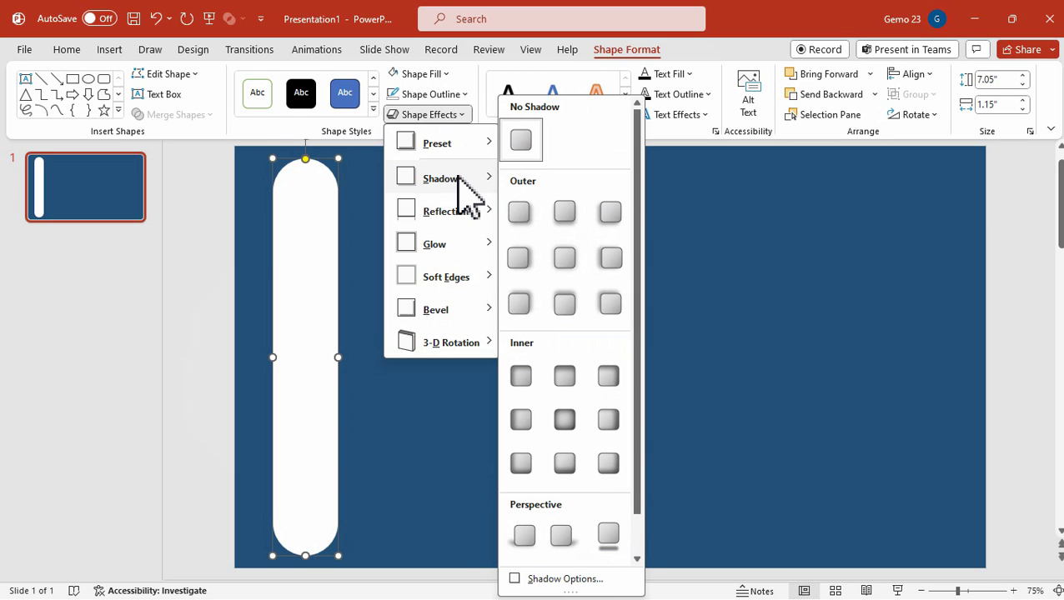
left_click(541, 238)
left_click(555, 254)
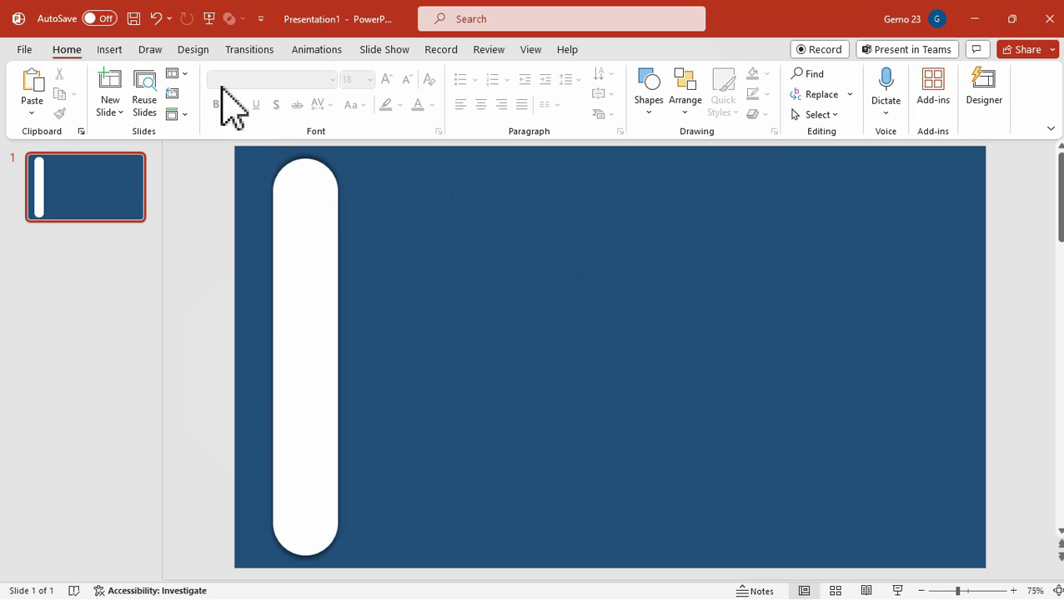
left_click(107, 50)
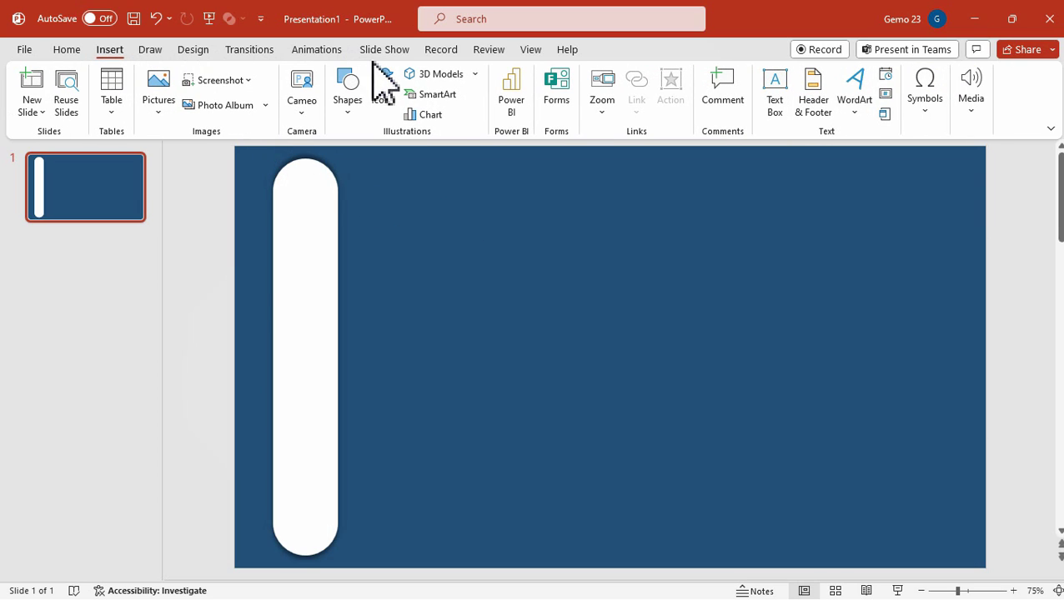
- Insert the house, person, target, brain, camera, chart and briefcase icons and place them down the bar
left_click(382, 87)
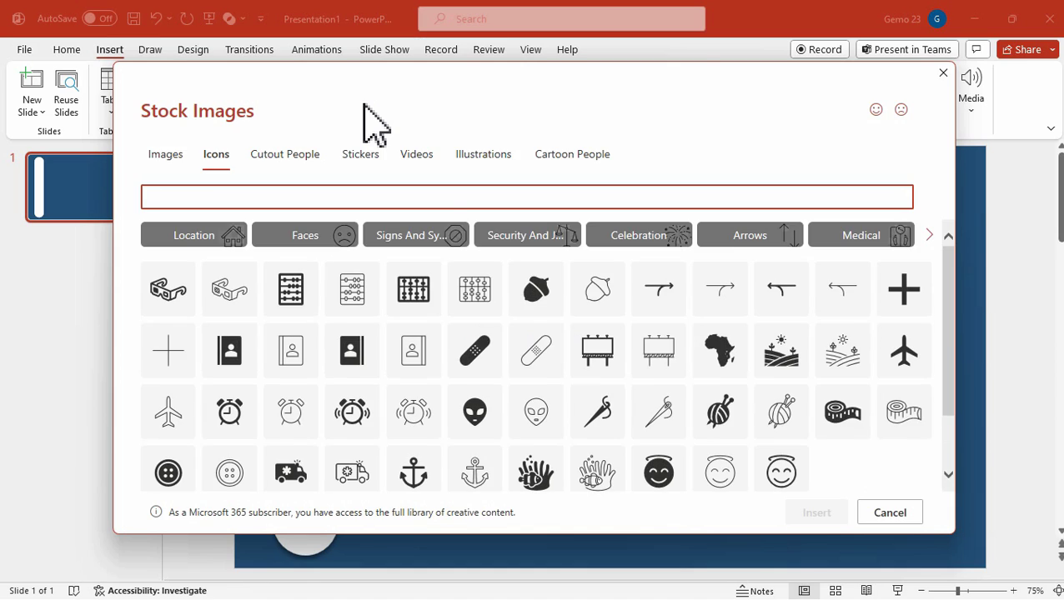
scroll(537, 356, "down", 10)
scroll(537, 350, "up", 5)
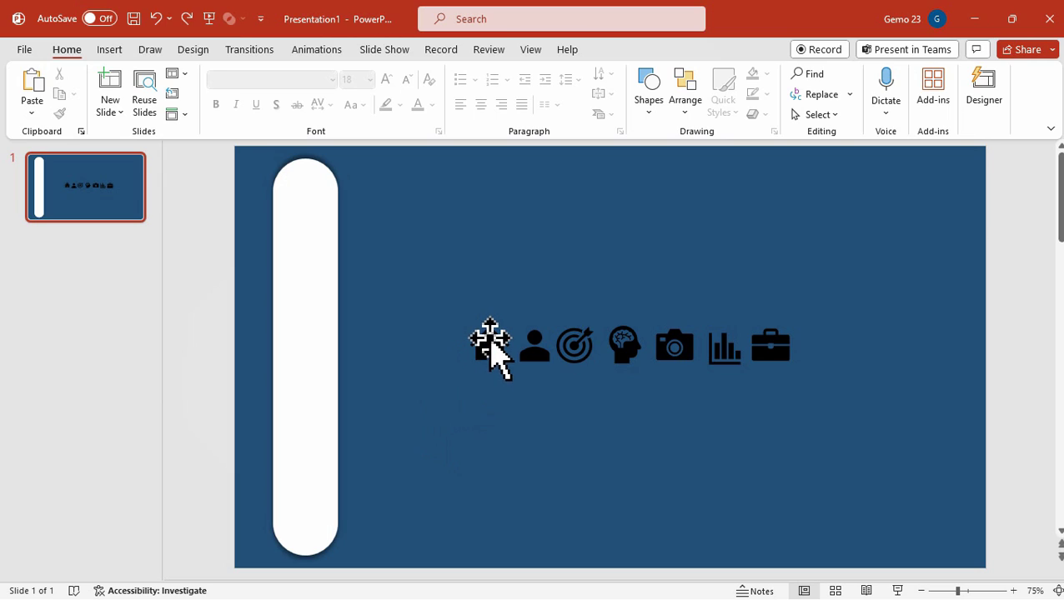
left_click_drag(498, 343, 307, 195)
left_click_drag(527, 349, 305, 243)
left_click_drag(578, 350, 305, 291)
left_click_drag(625, 345, 305, 338)
left_click_drag(675, 345, 289, 387)
left_click_drag(725, 345, 304, 436)
left_click_drag(771, 344, 306, 507)
- Nudge the icons lower for roughly even spacing, then select all seven
left_click(305, 492)
left_click(302, 437)
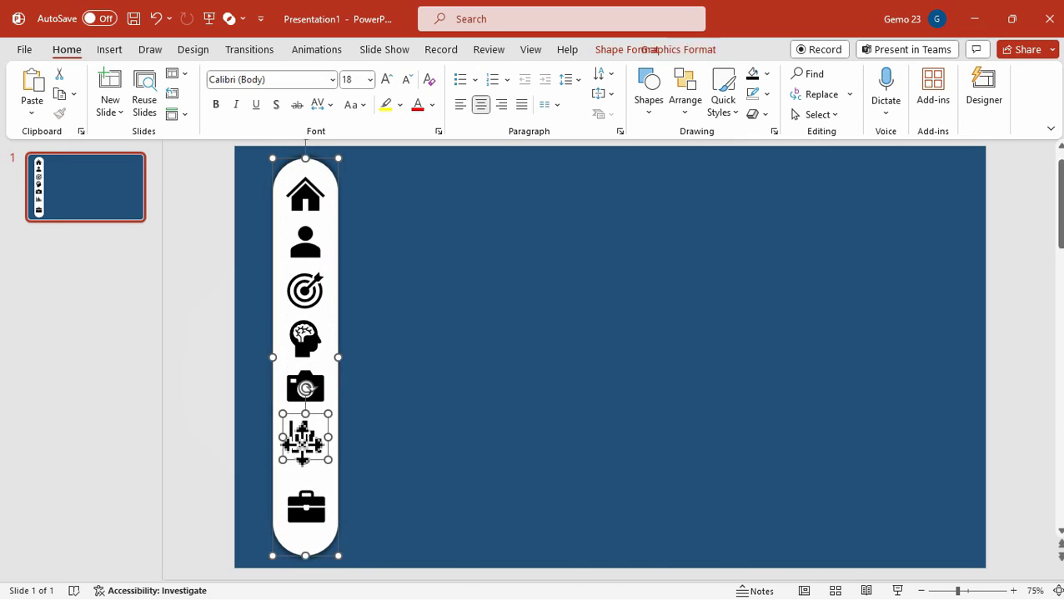
left_click(312, 444)
left_click(307, 500)
left_click_drag(306, 501, 306, 506)
left_click(306, 440)
left_click_drag(307, 440, 306, 467)
left_click_drag(305, 389, 307, 419)
left_click_drag(309, 339, 310, 369)
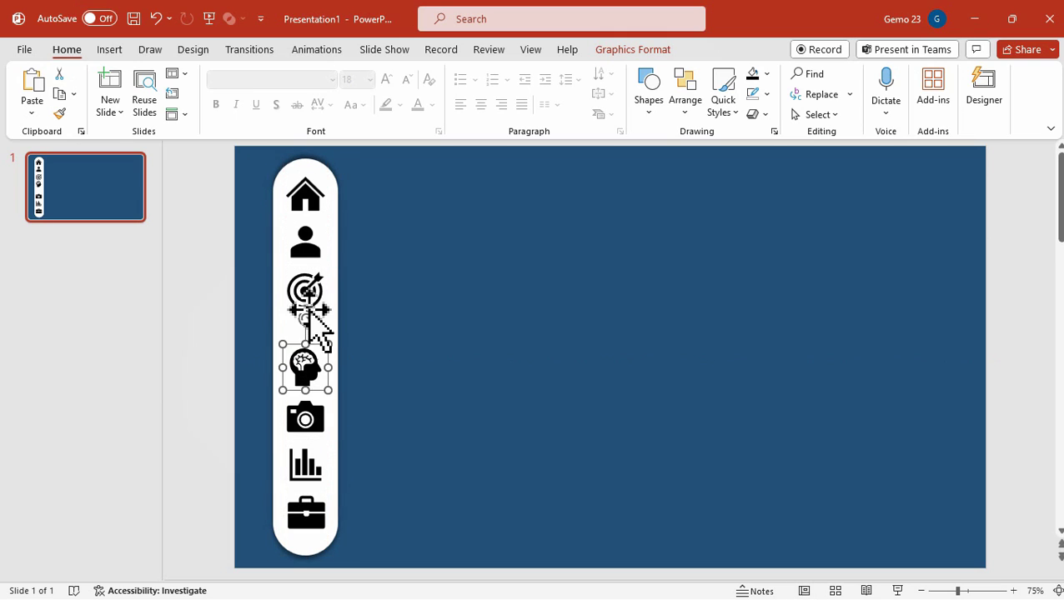
left_click_drag(310, 310, 310, 326)
left_click_drag(305, 242, 305, 260)
left_click_drag(223, 165, 398, 553)
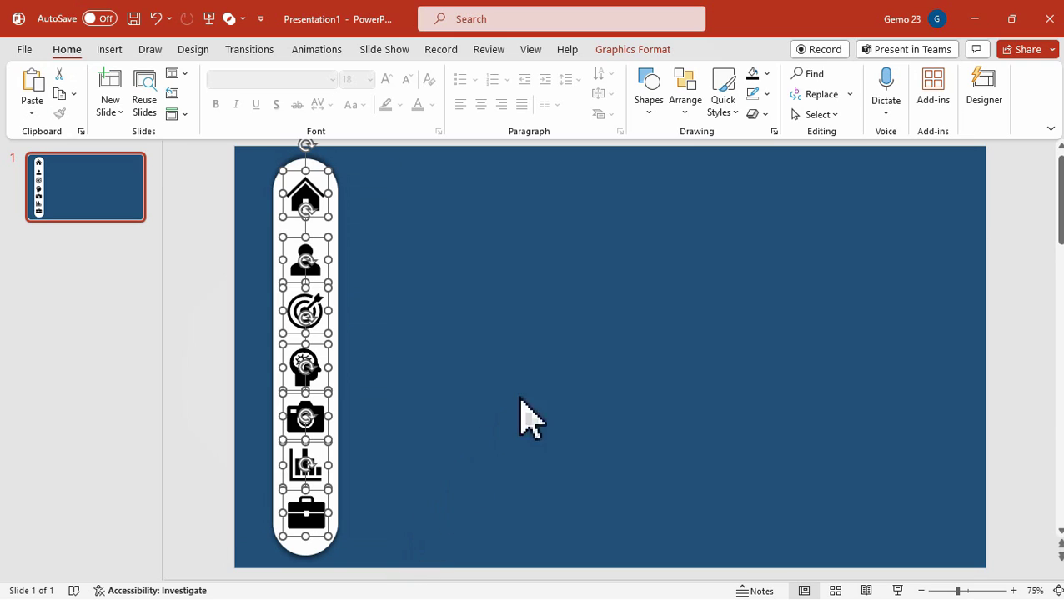
- Distribute the seven selected icons vertically with equal gaps, house to briefcase
left_click(633, 50)
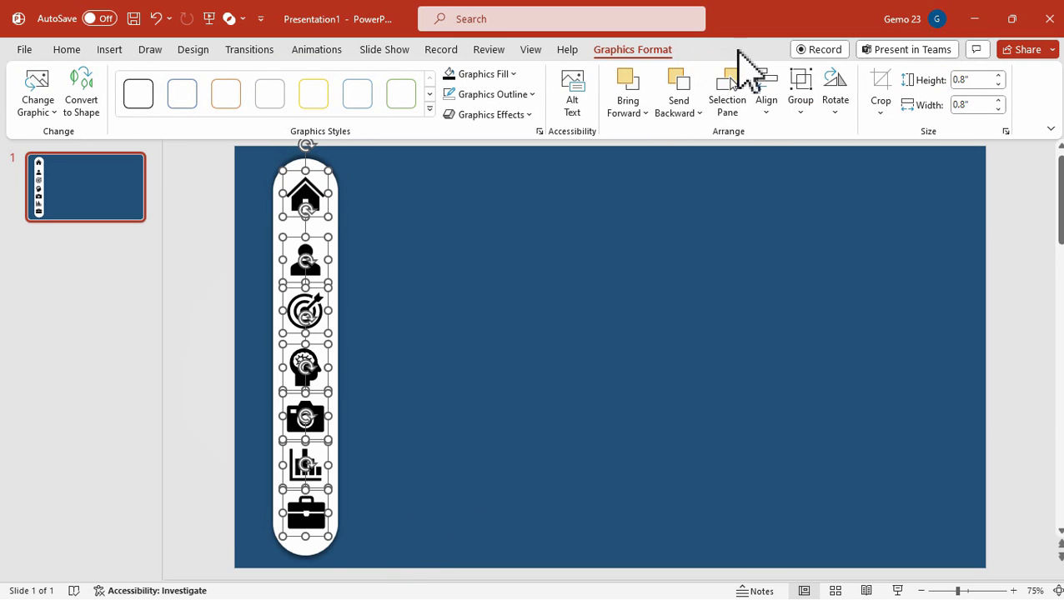
left_click(767, 104)
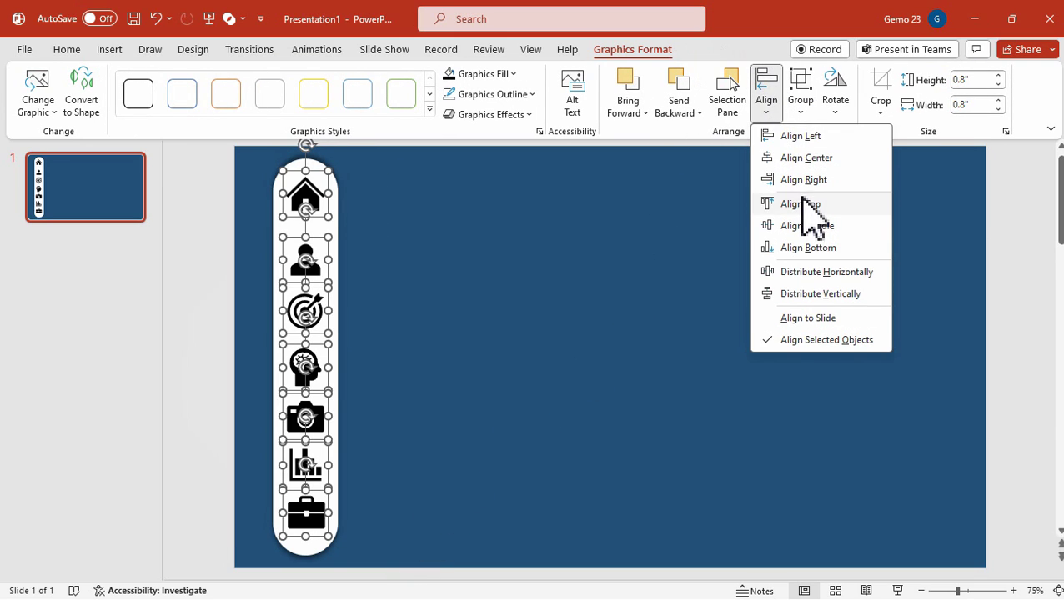
left_click(790, 296)
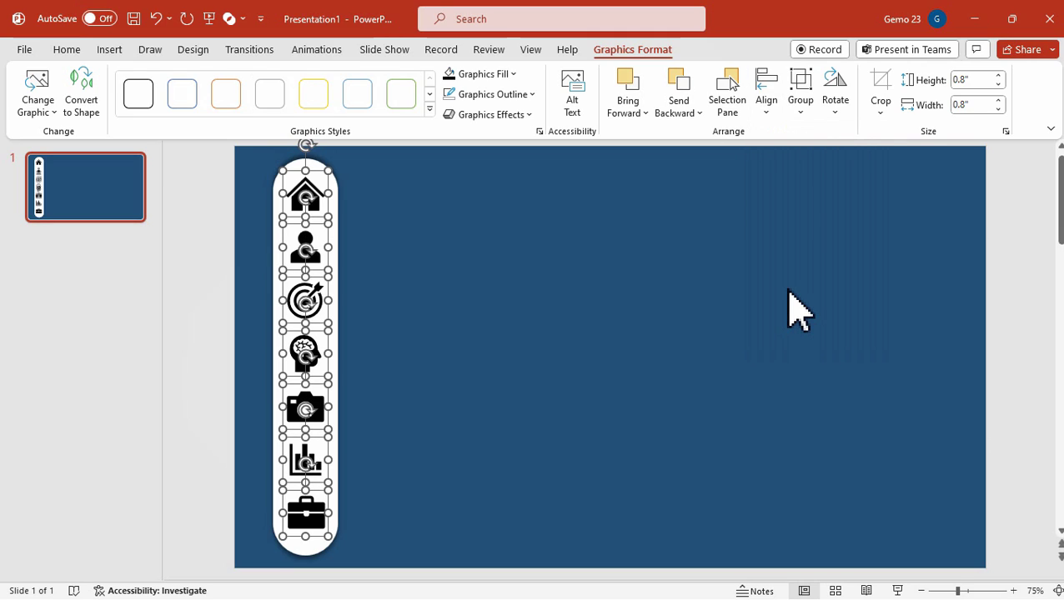
left_click(518, 315)
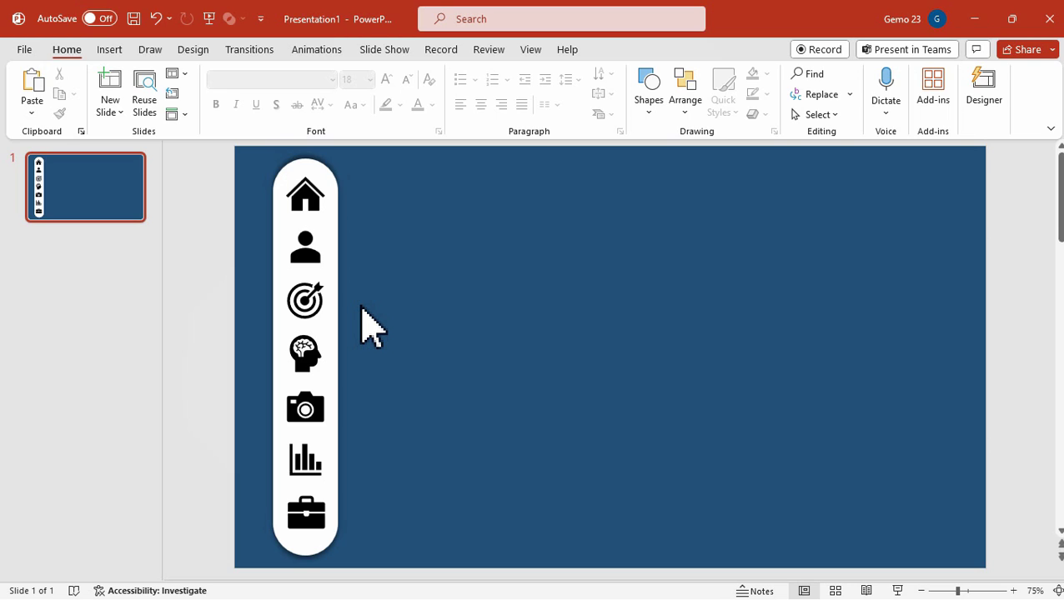
- Fill all seven icons, including the briefcase, with Background 1, Darker 50% grey
left_click_drag(224, 171, 415, 538)
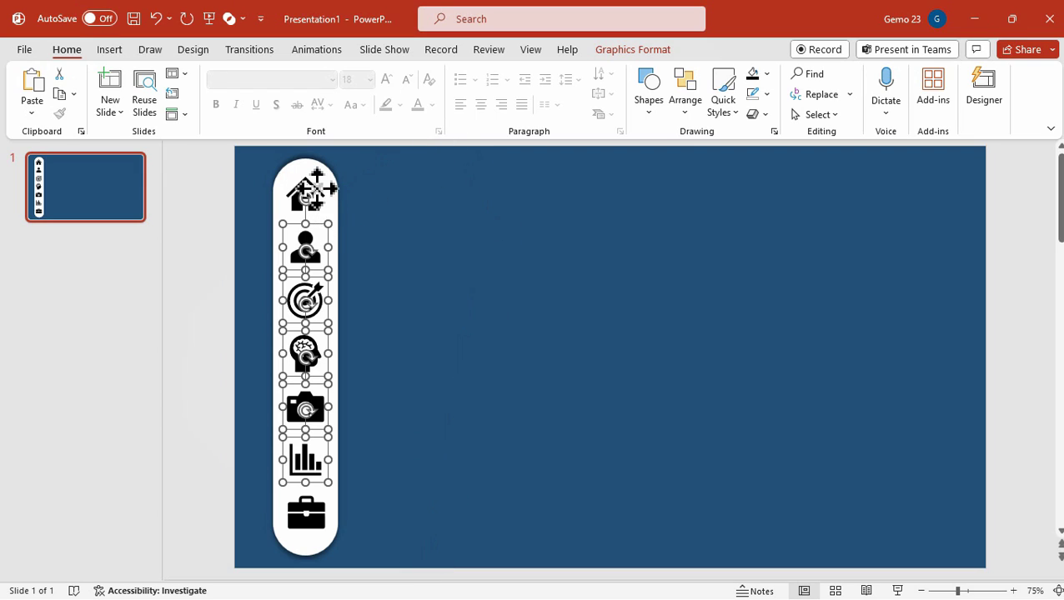
left_click(317, 188, "shift")
left_click(602, 55)
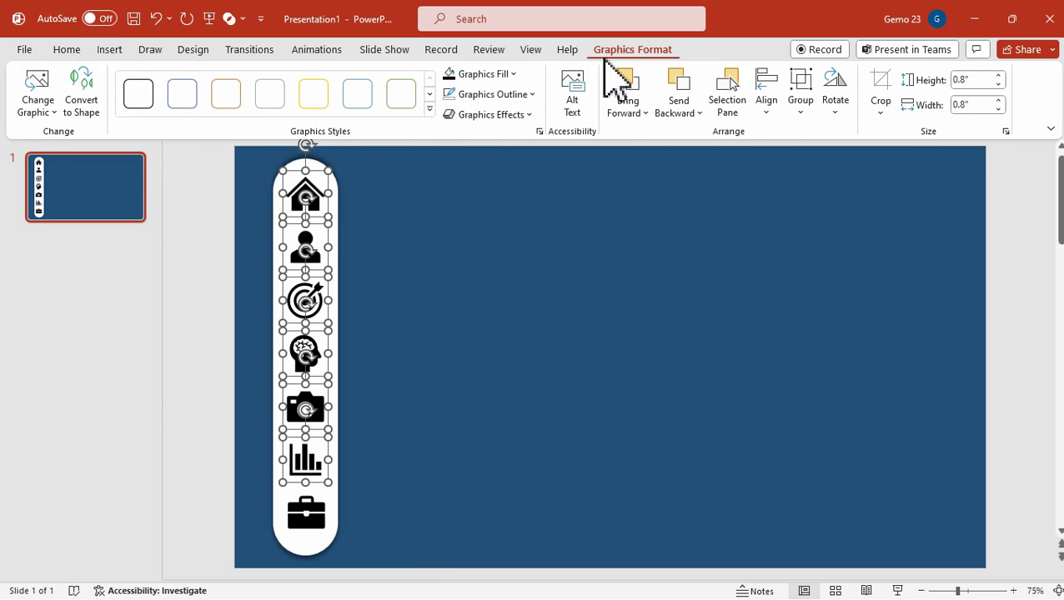
left_click(504, 75)
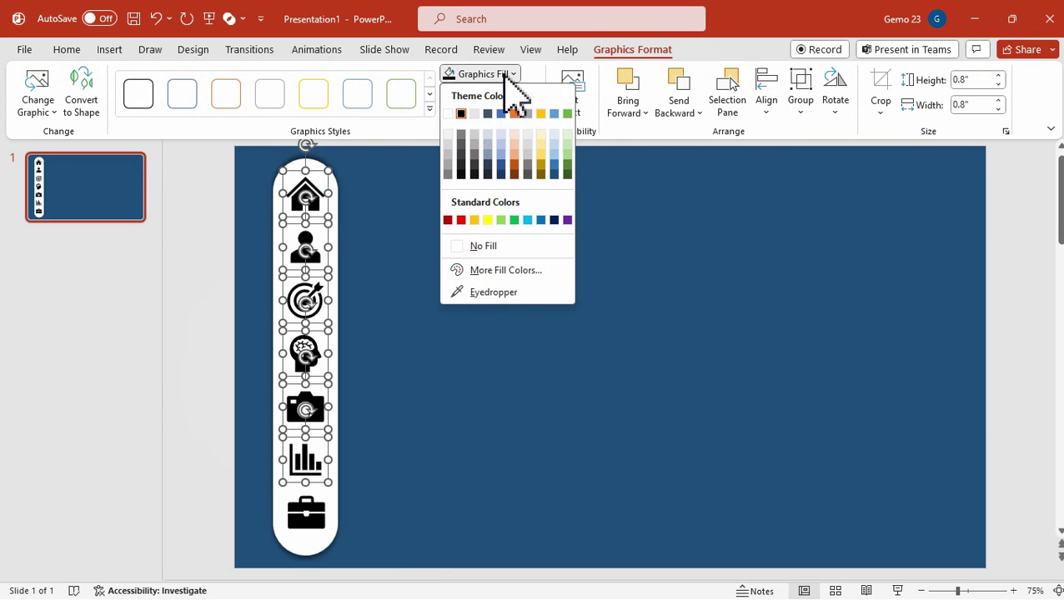
left_click(450, 171)
left_click(313, 521)
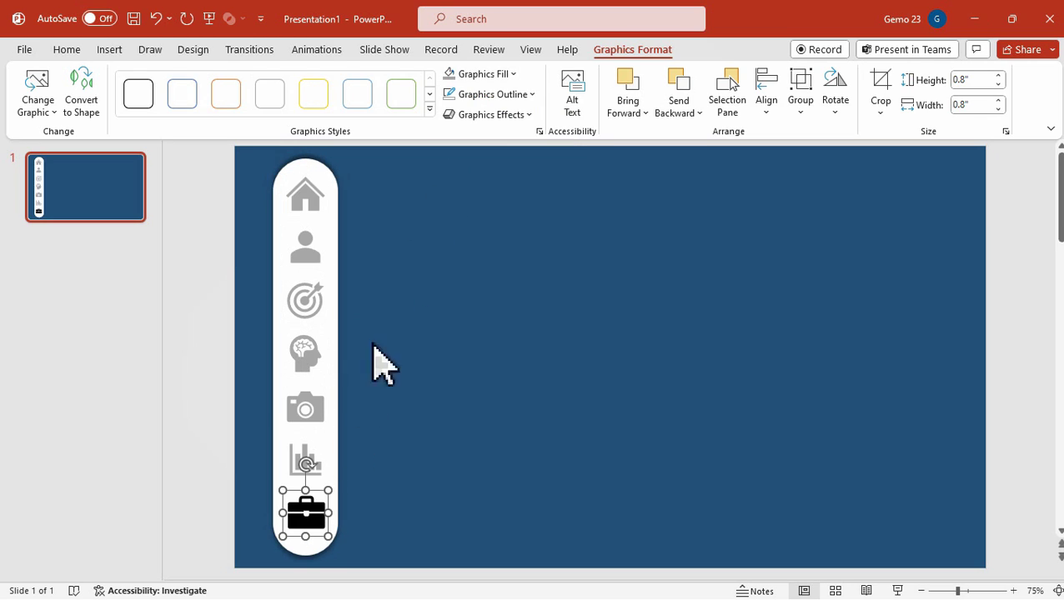
left_click(451, 74)
left_click(498, 308)
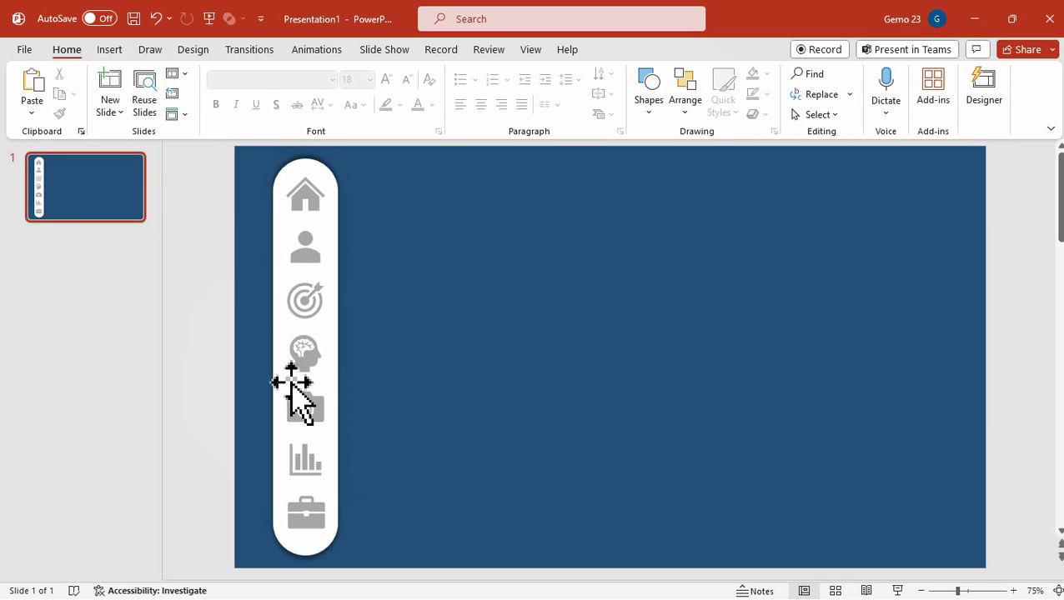
- Add a blank slide after slide 1 and duplicate it to make four slides
left_click(109, 235)
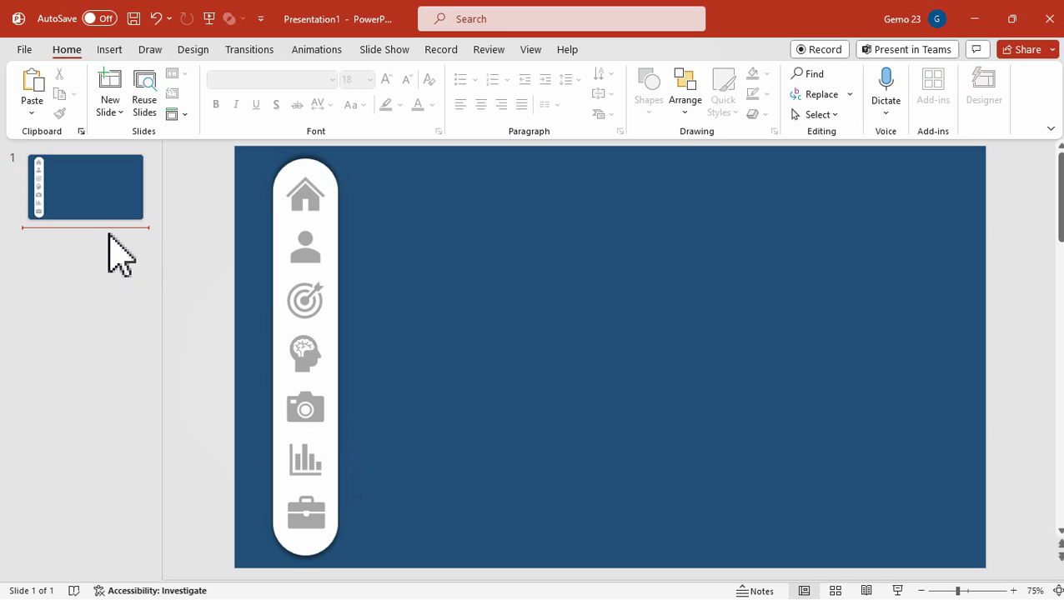
left_click(114, 113)
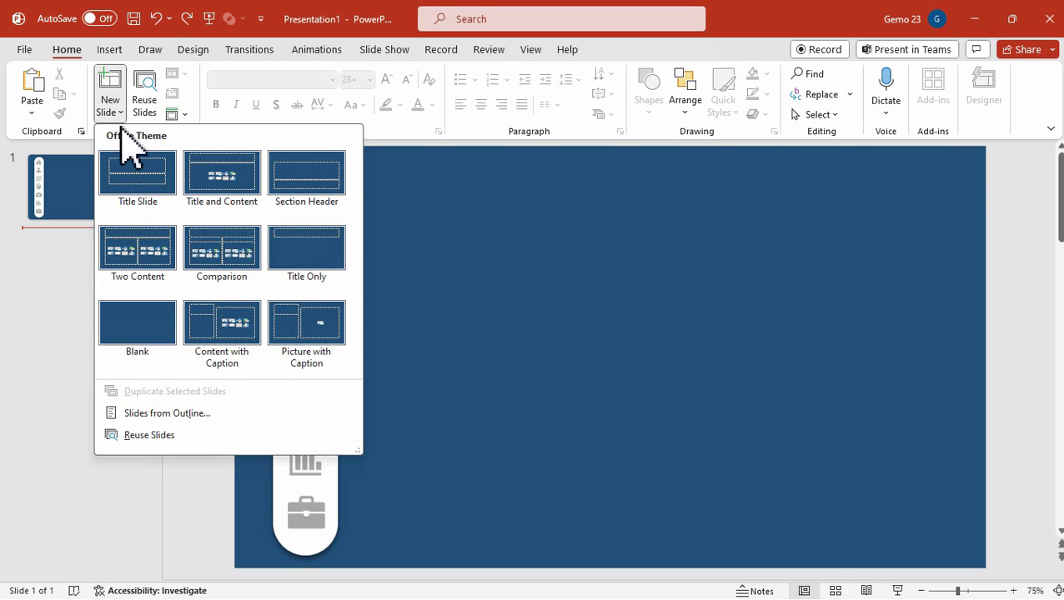
left_click(144, 321)
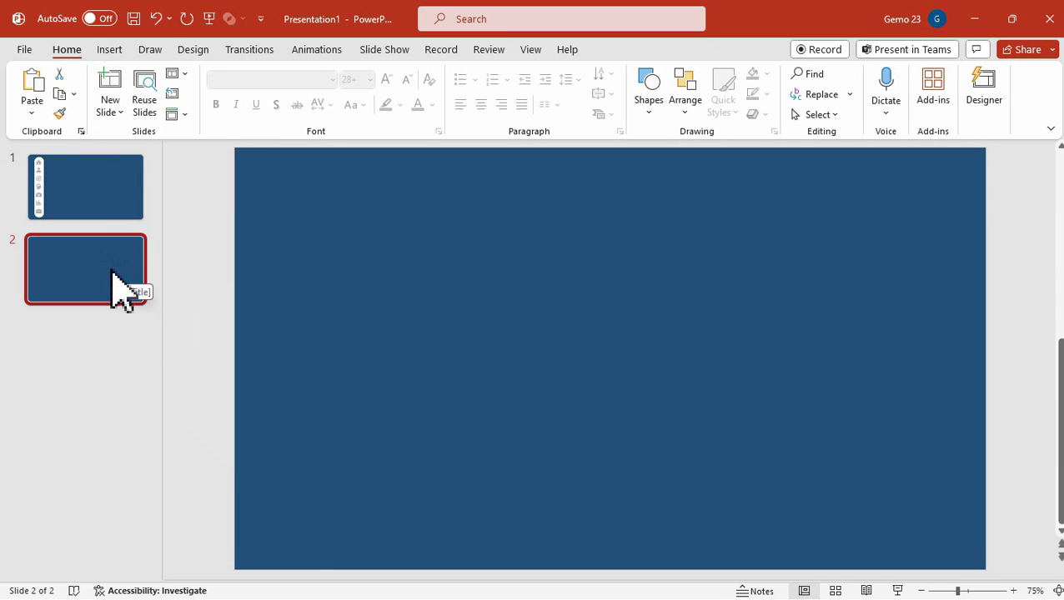
right_click(112, 271)
left_click(150, 378)
right_click(129, 385)
left_click(150, 377)
- Duplicate the last slide three more times to reach seven slides, then return to slide 1
right_click(111, 425)
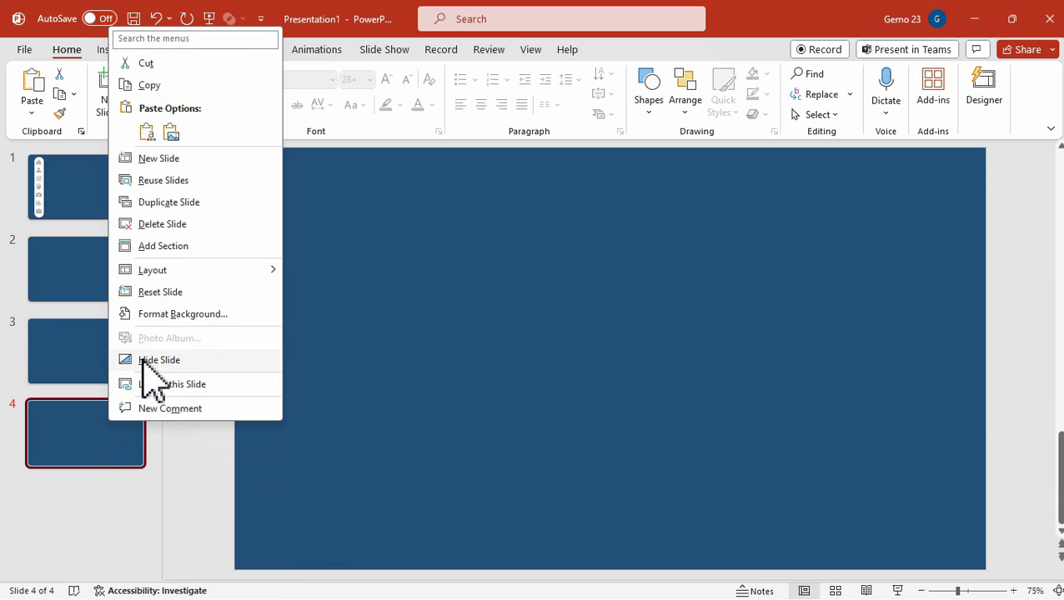
left_click(185, 203)
right_click(102, 517)
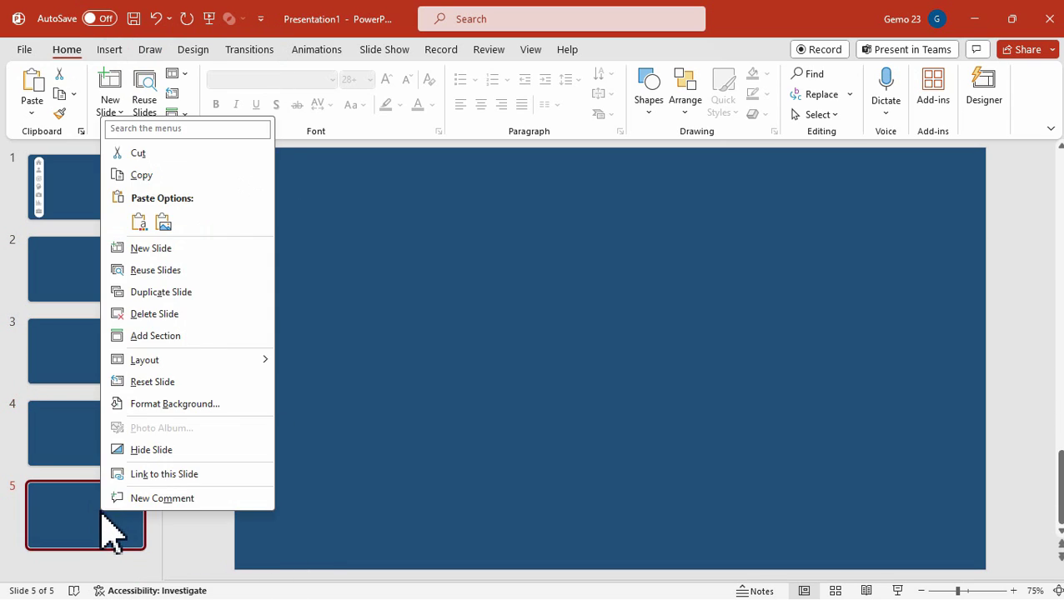
left_click(160, 292)
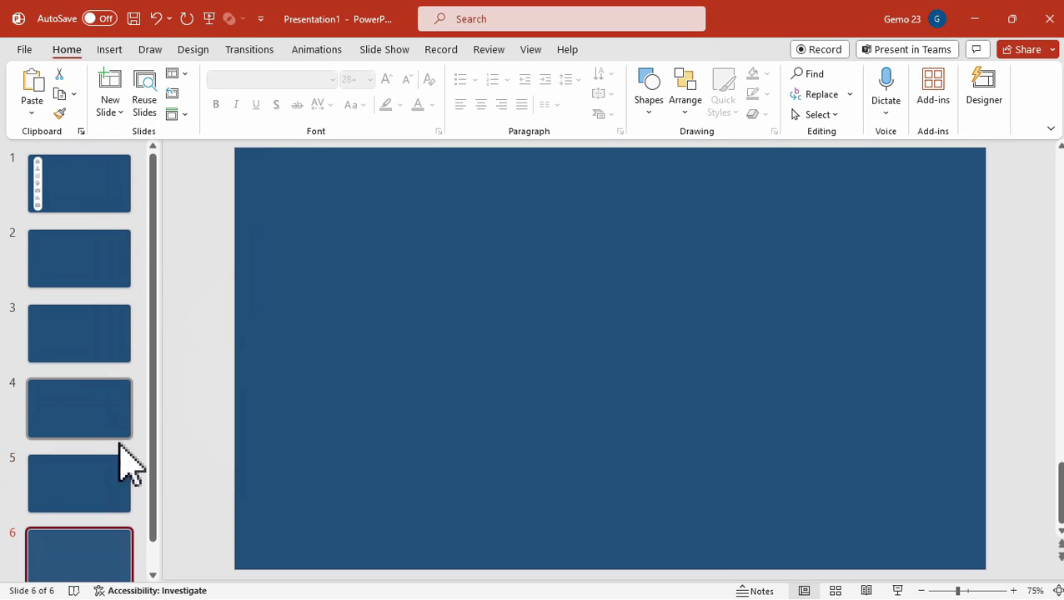
right_click(99, 550)
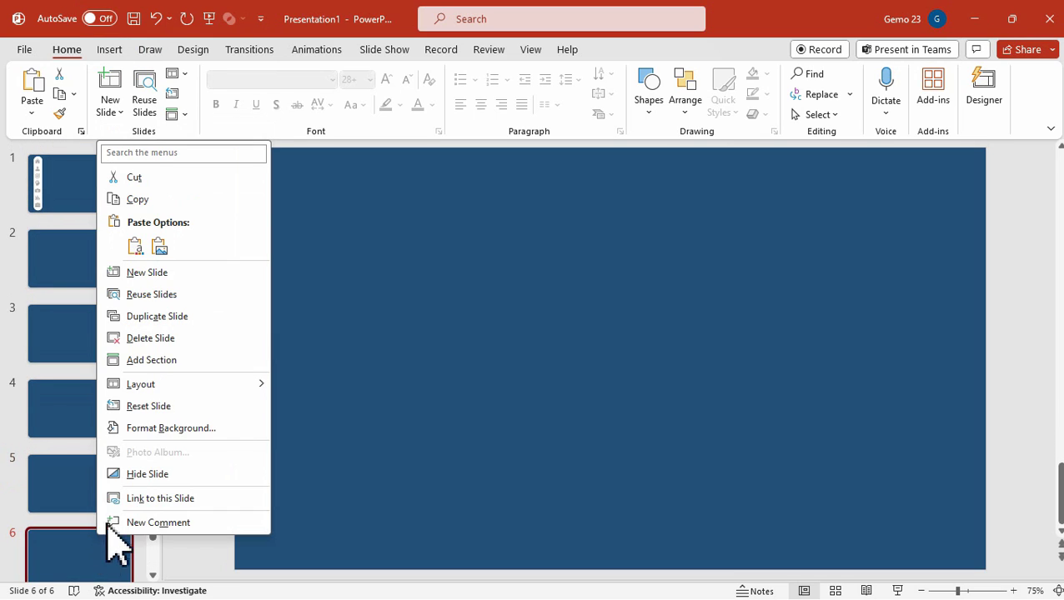
left_click(171, 318)
scroll(112, 422, "up", 3)
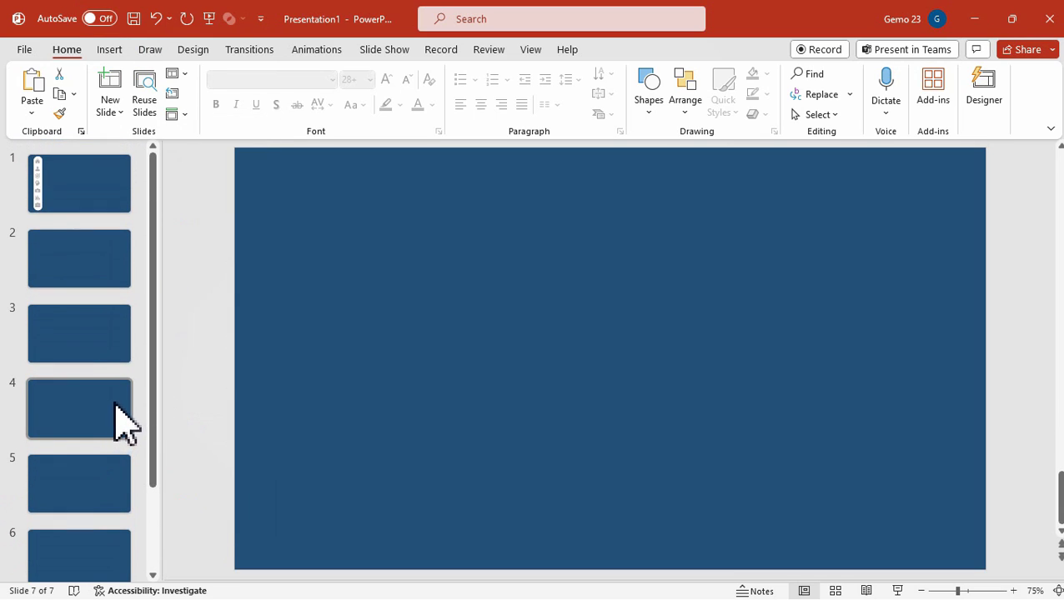
left_click(77, 174)
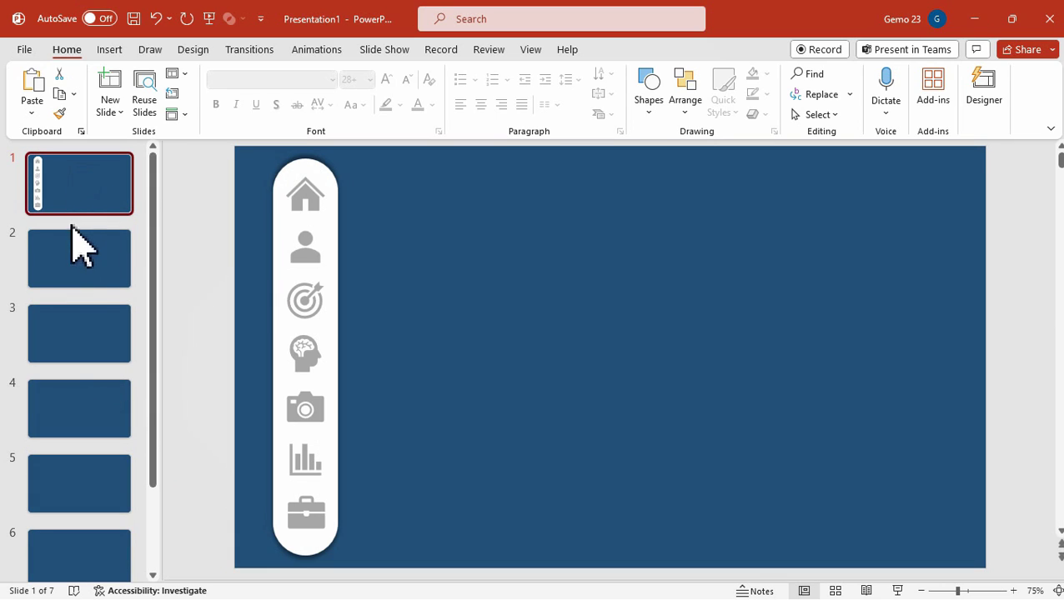
- Link the home icon to Slide 1 and the person icon to Slide 2
left_click(314, 201)
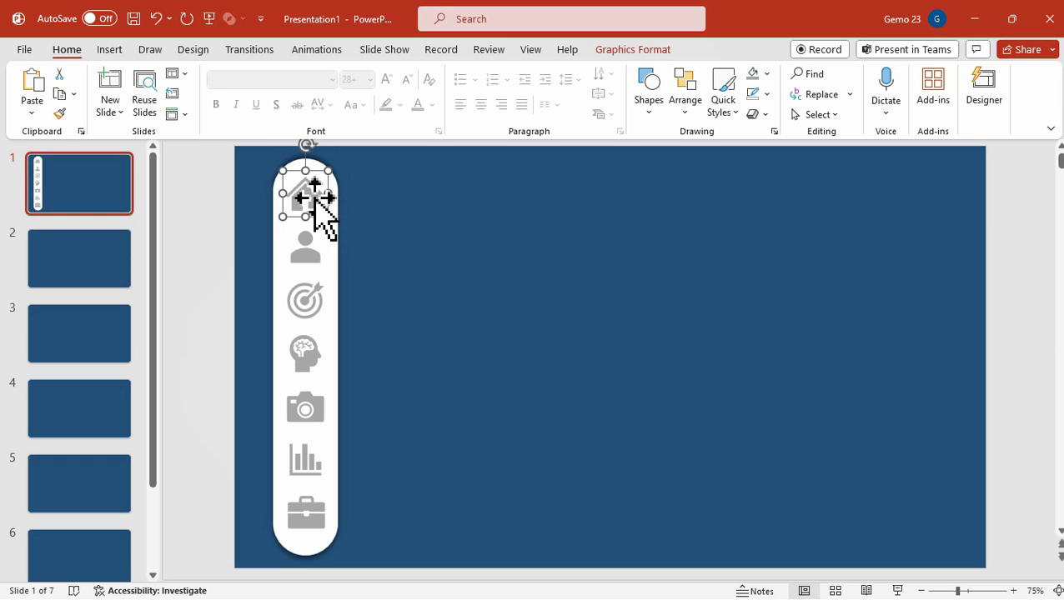
right_click(315, 200)
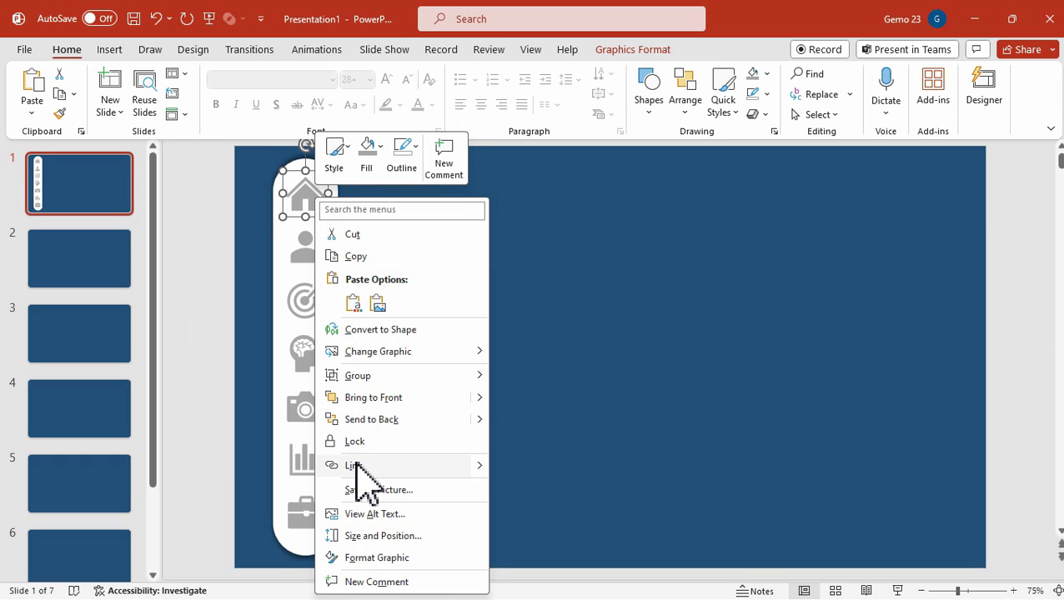
left_click(355, 466)
left_click_drag(419, 172, 549, 195)
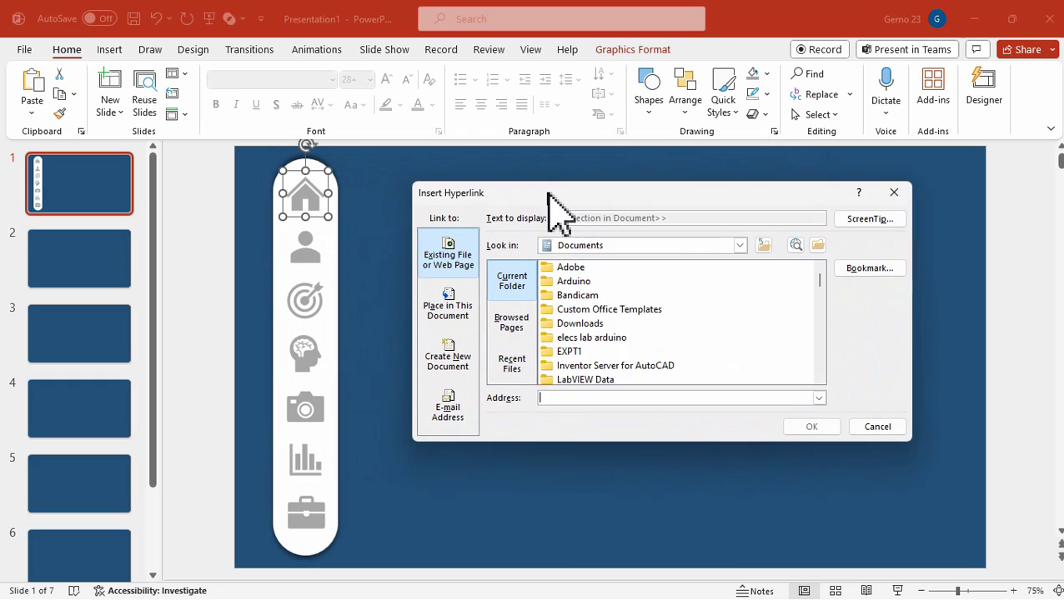
left_click(451, 311)
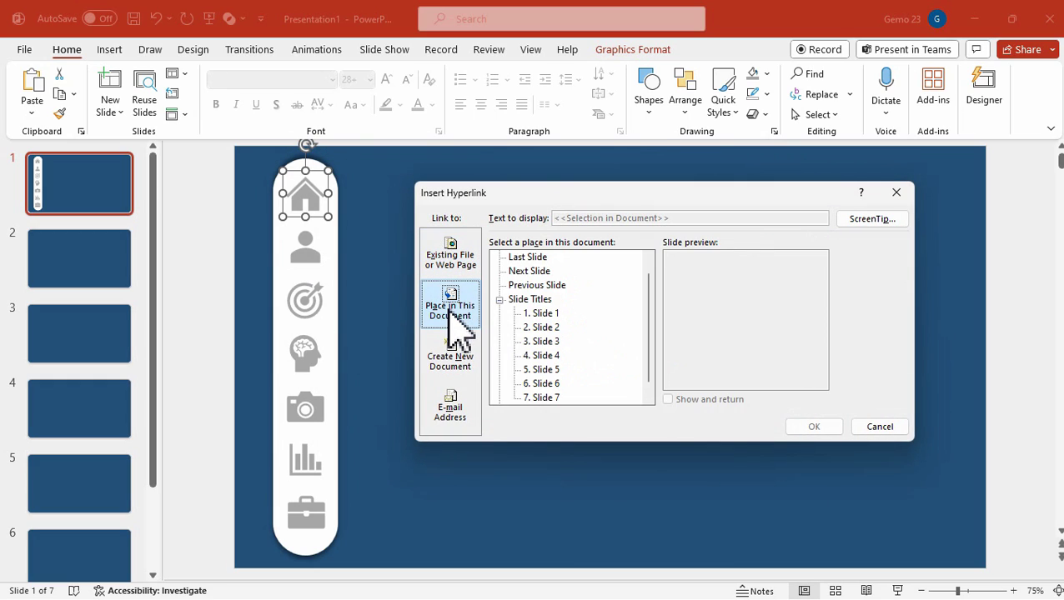
left_click(542, 315)
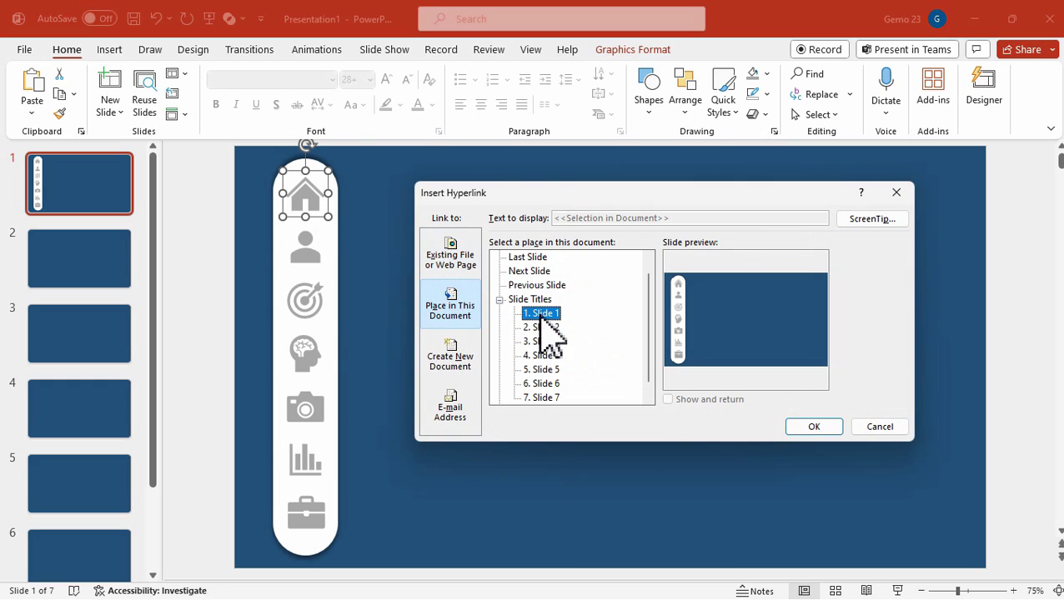
left_click(809, 437)
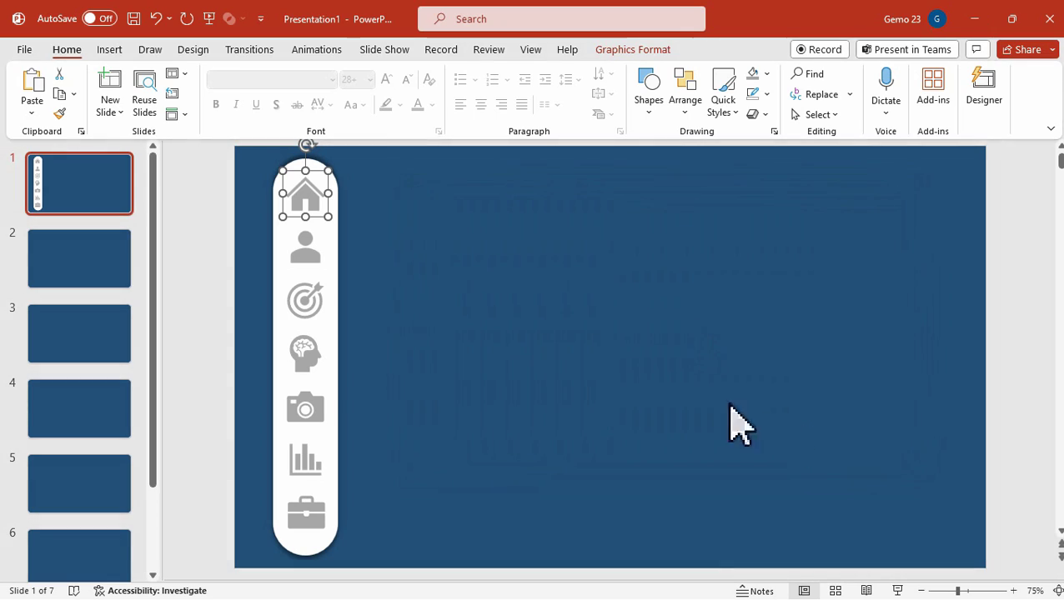
right_click(319, 253)
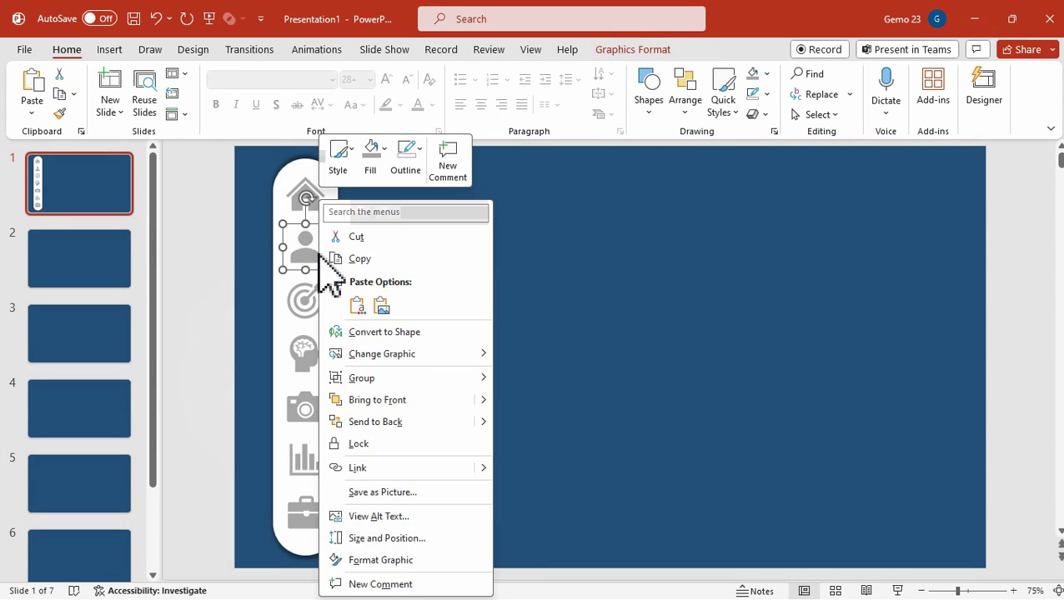
left_click(366, 465)
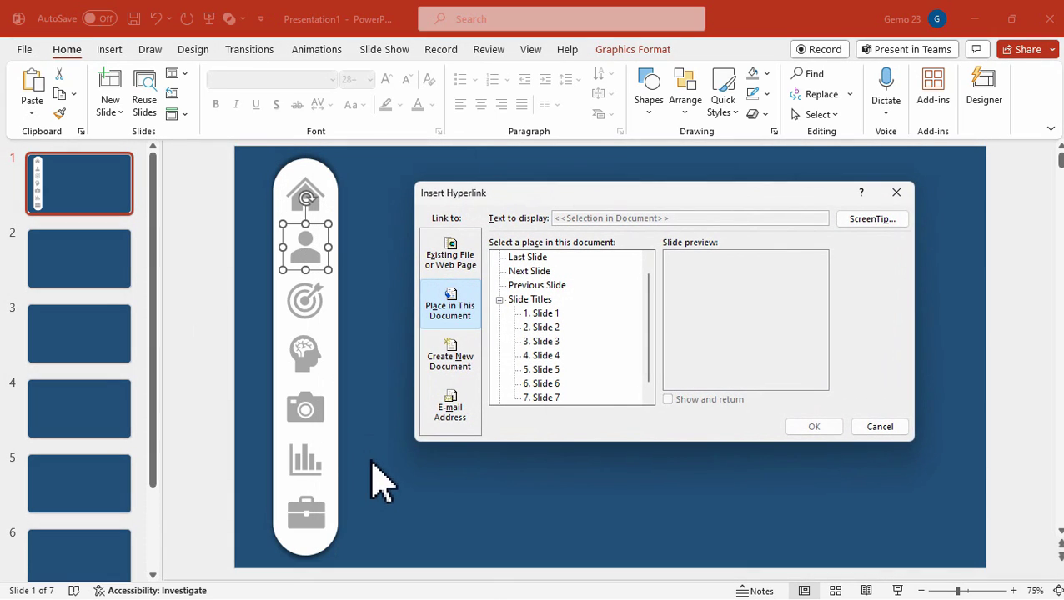
left_click(544, 328)
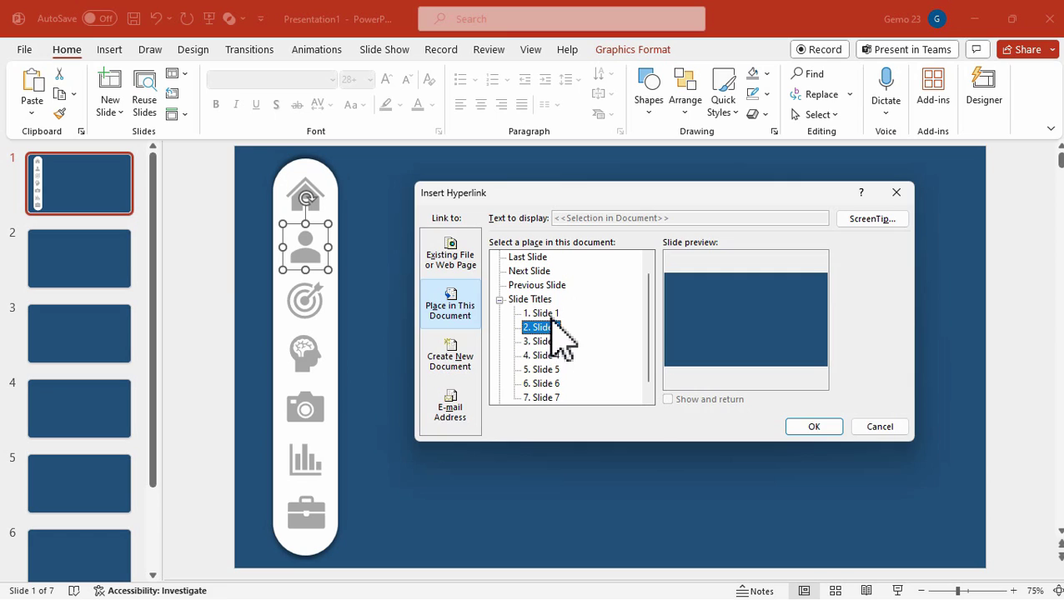
left_click(800, 427)
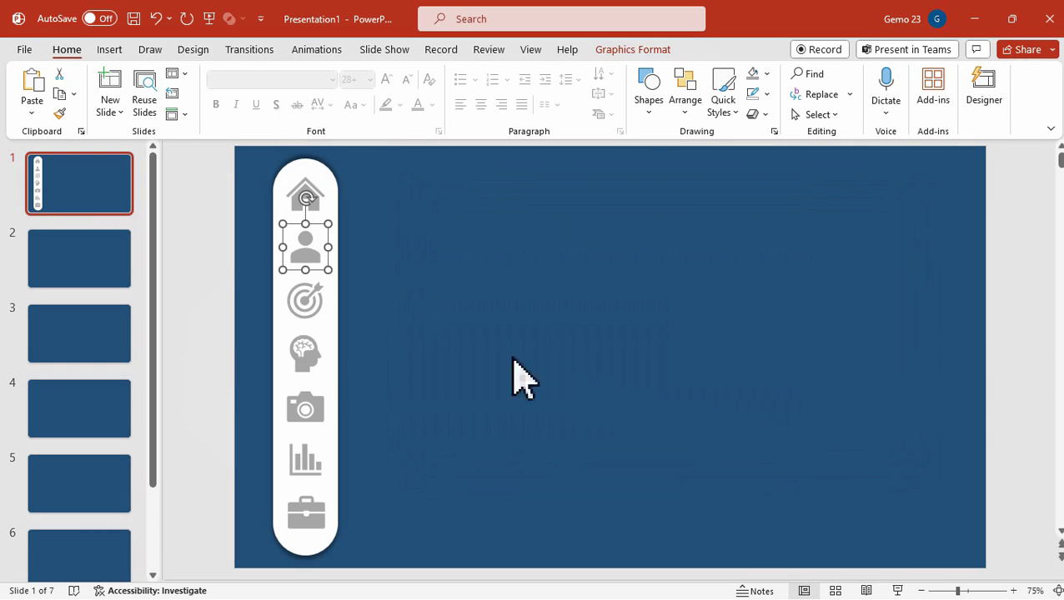
- Link the target icon to Slide 3 and the head icon to Slide 4
left_click(309, 300)
right_click(310, 298)
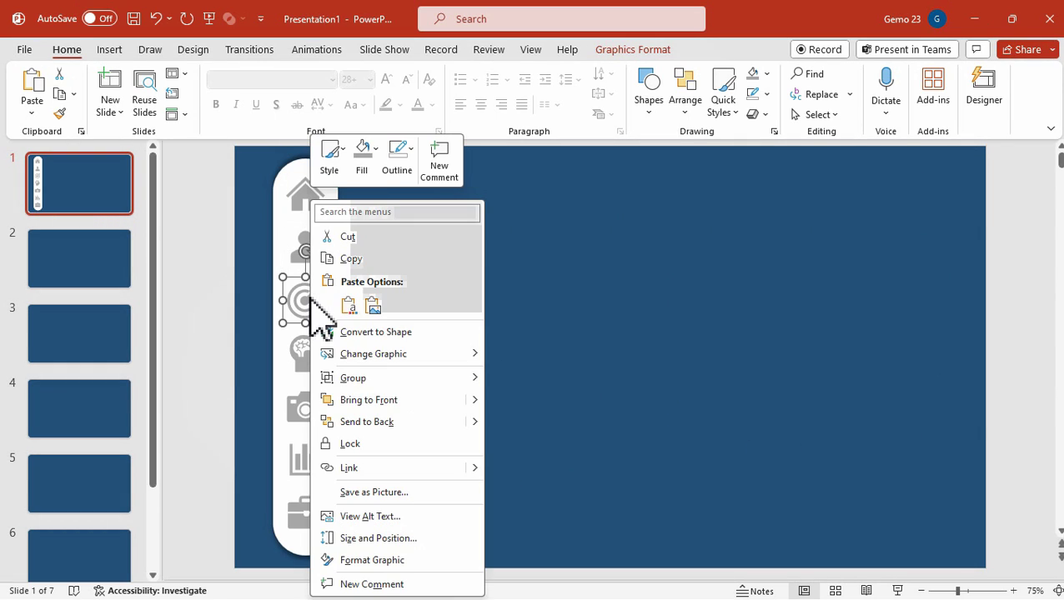
left_click(446, 469)
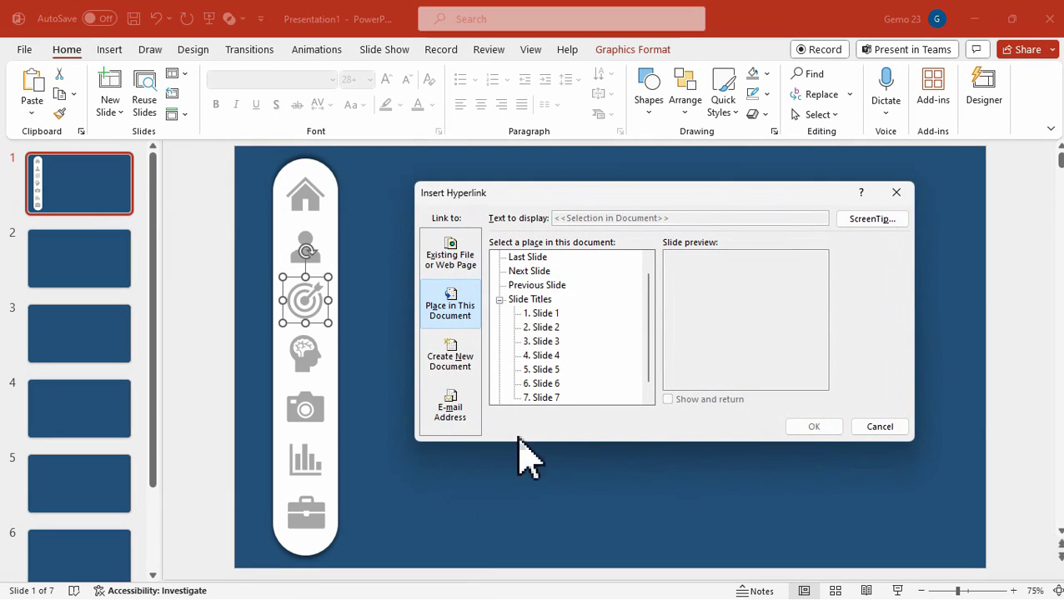
left_click(551, 341)
left_click(805, 427)
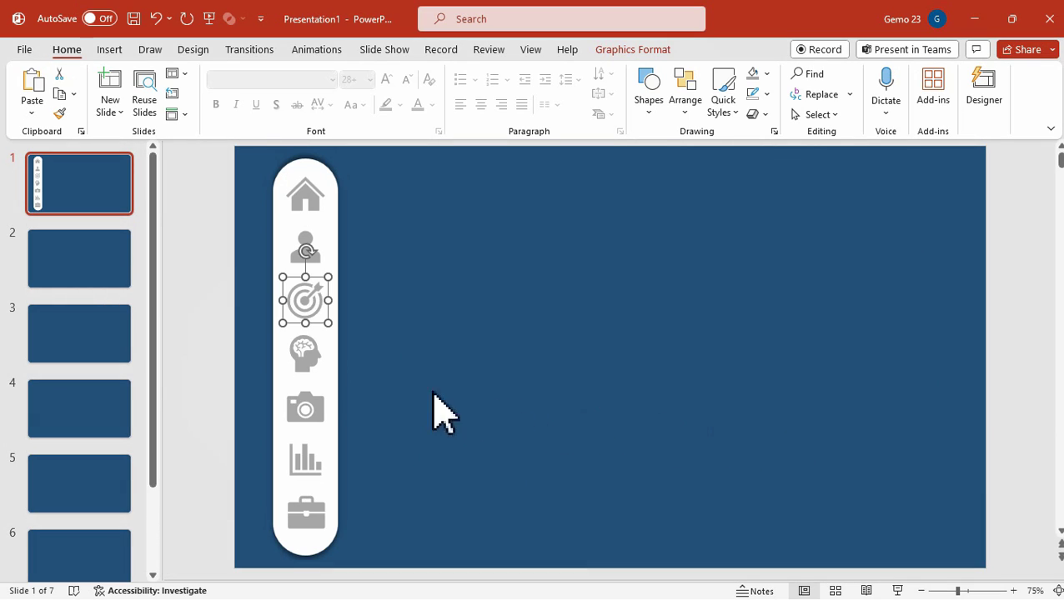
left_click(314, 356)
right_click(314, 356)
left_click(400, 468)
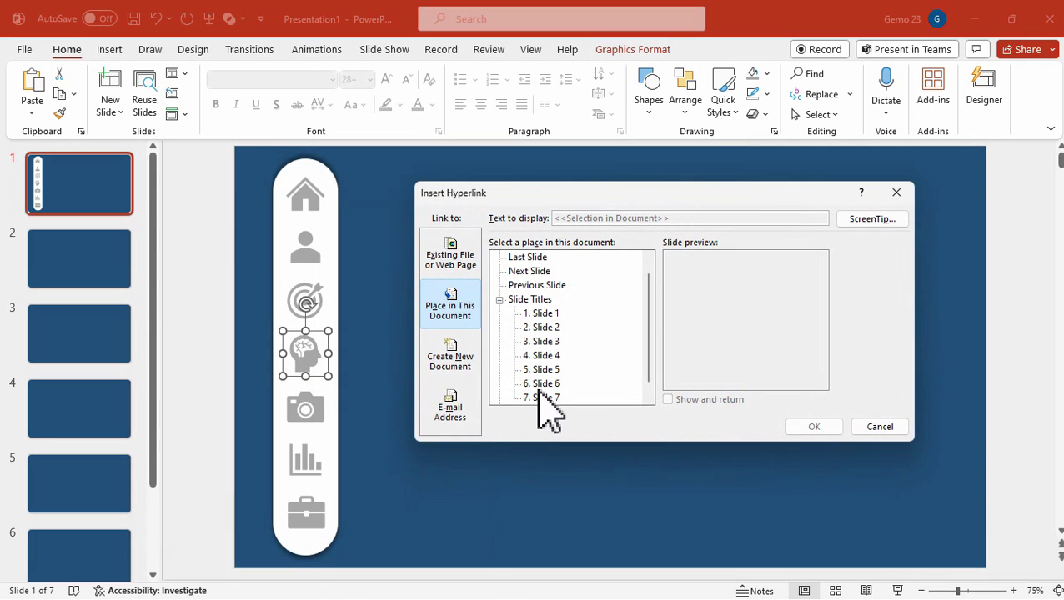
left_click(550, 356)
left_click(809, 427)
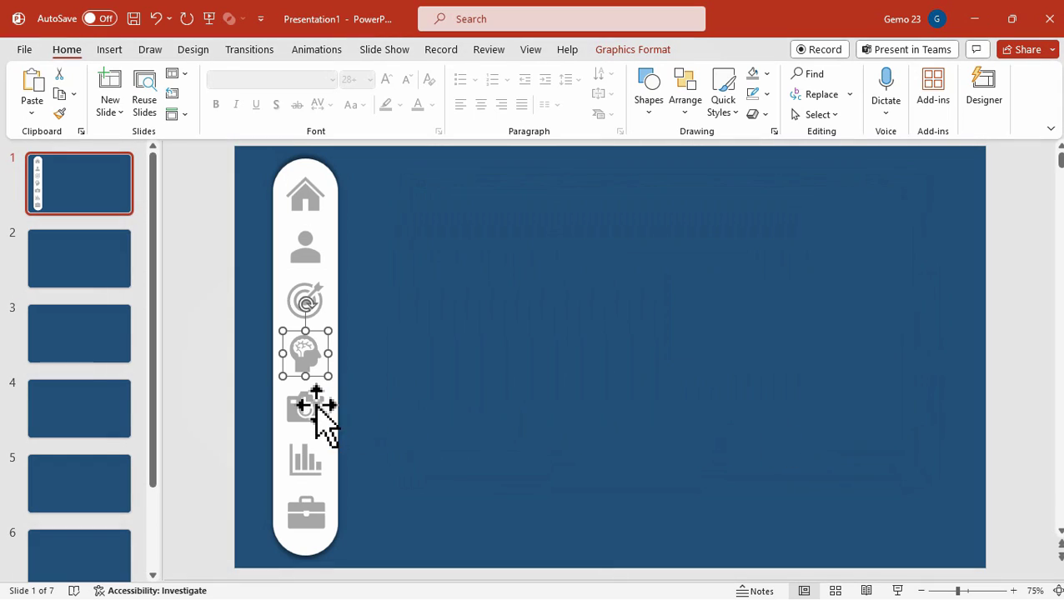
- Link the camera icon to Slide 5 and the chart icon to Slide 6
right_click(318, 409)
left_click(430, 276)
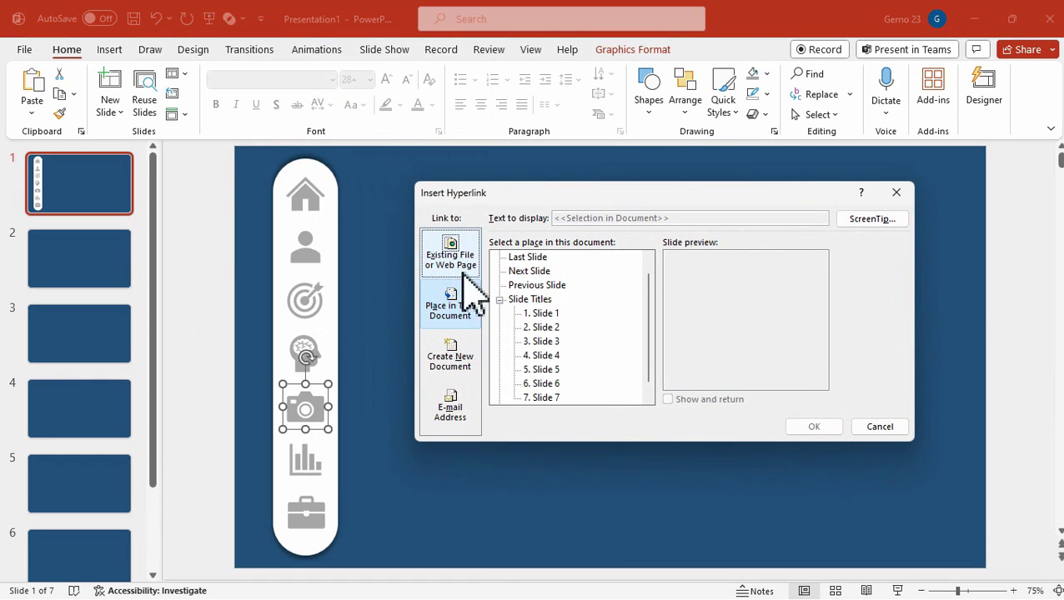
left_click(542, 370)
left_click(807, 427)
left_click(316, 472)
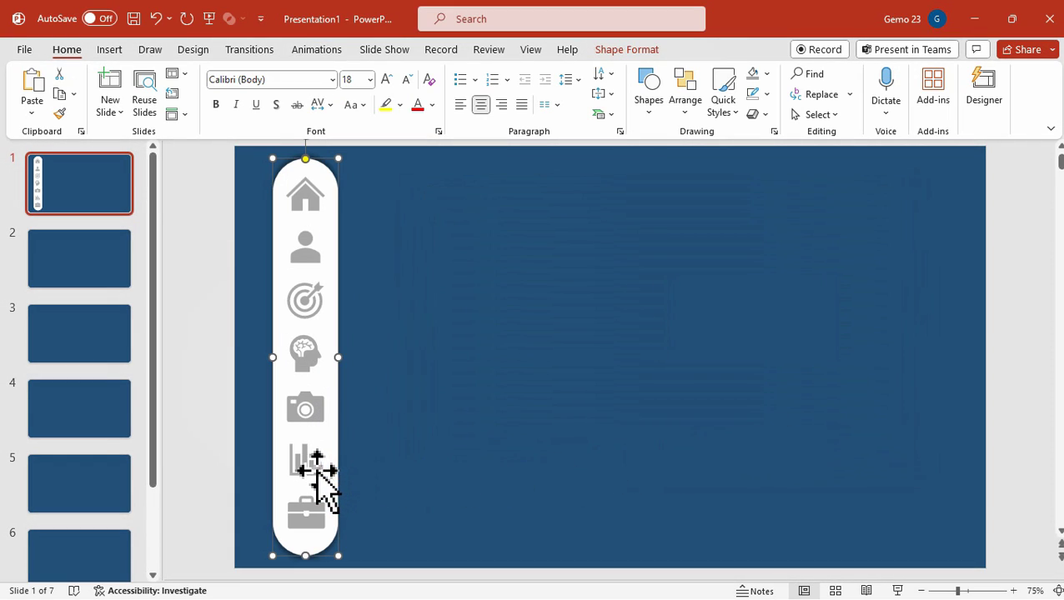
right_click(308, 471)
left_click(377, 333)
left_click(544, 383)
left_click(813, 427)
- Link the briefcase icon to Slide 7
left_click(313, 521)
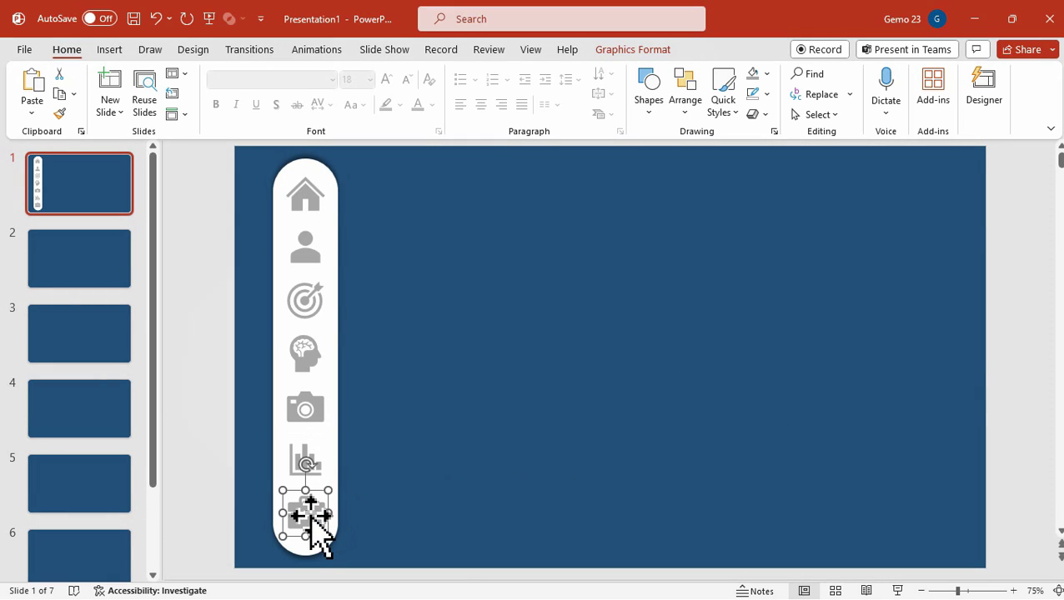
right_click(316, 525)
left_click(375, 413)
left_click(546, 392)
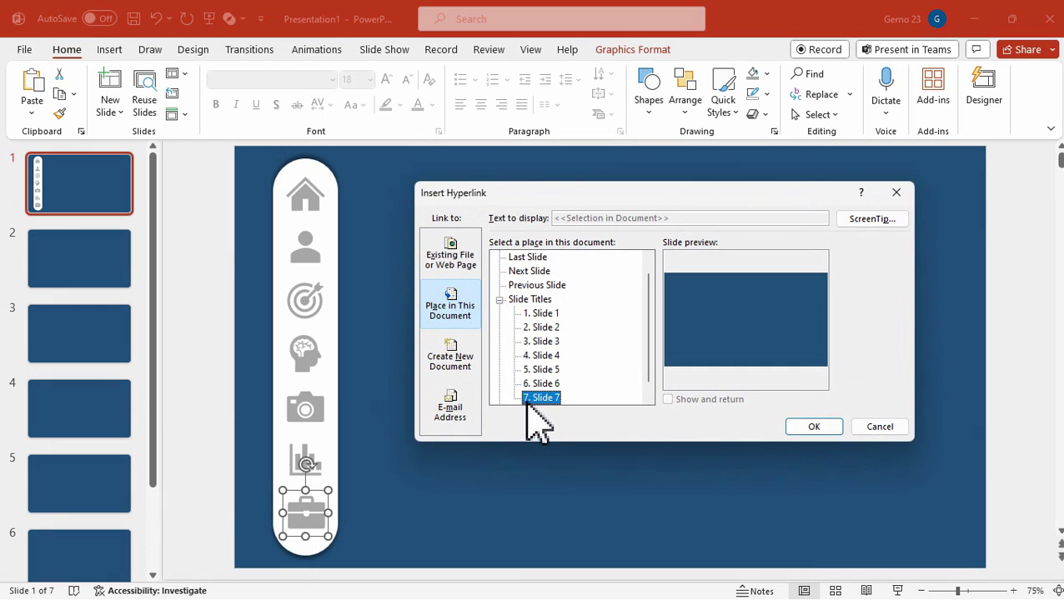
left_click(802, 423)
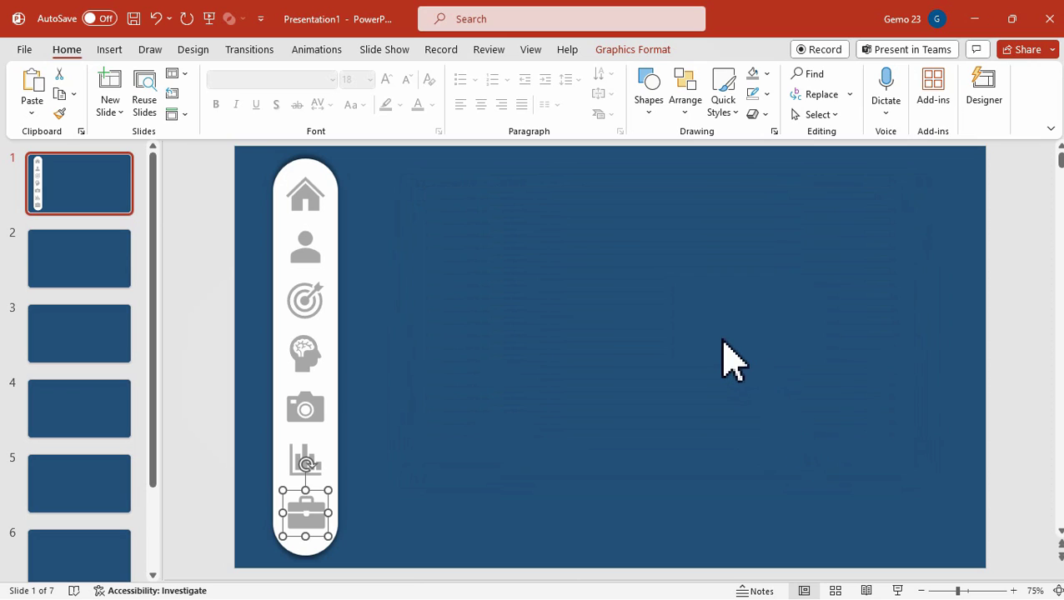
left_click(722, 342)
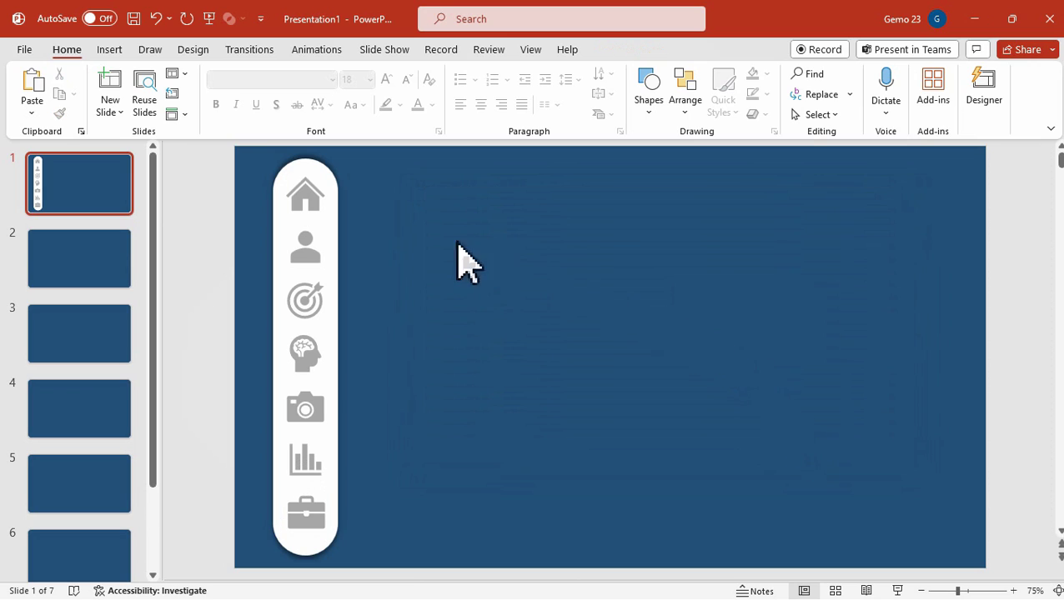
- Draw an oval circle over the home icon and fill it with the dark blue accent colour
left_click(110, 51)
left_click(349, 99)
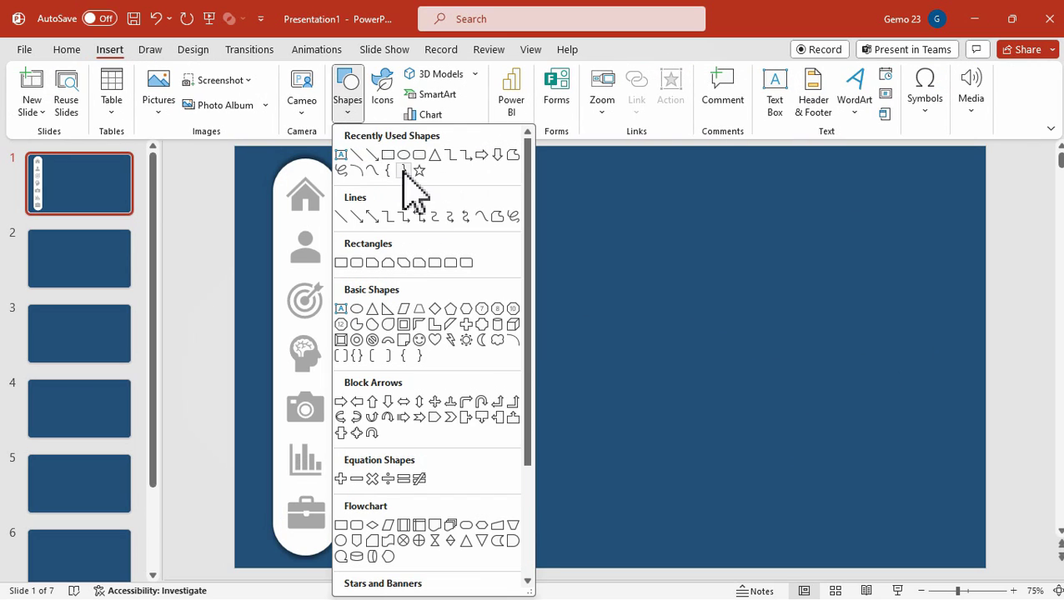
left_click(405, 155)
left_click_drag(450, 189, 309, 204)
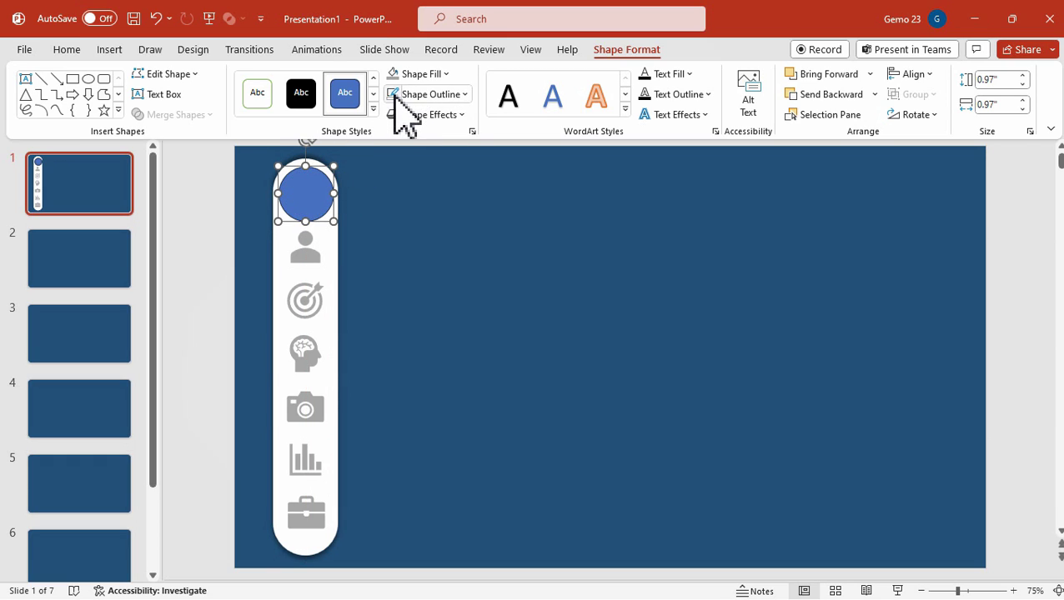
left_click(420, 74)
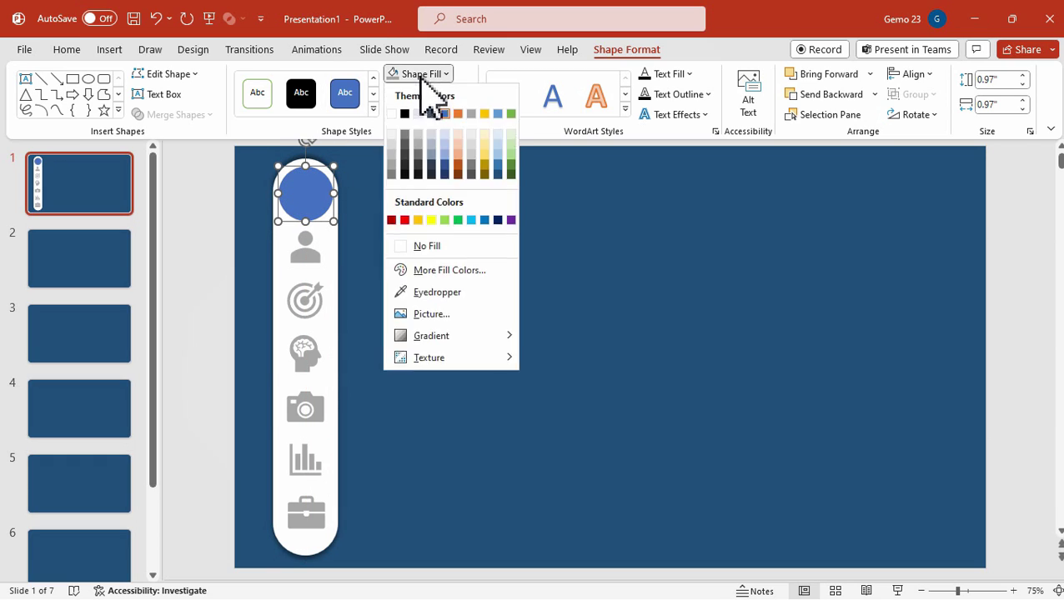
left_click(445, 171)
left_click(449, 203)
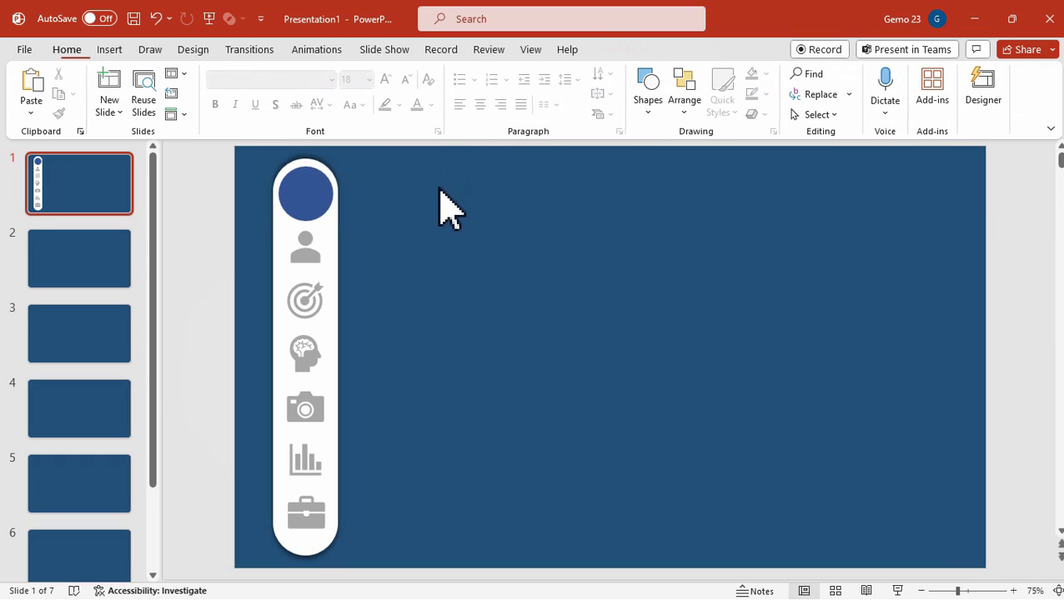
- Send the blue circle, then the white bar, to the back so the home icon shows in front
left_click(315, 196)
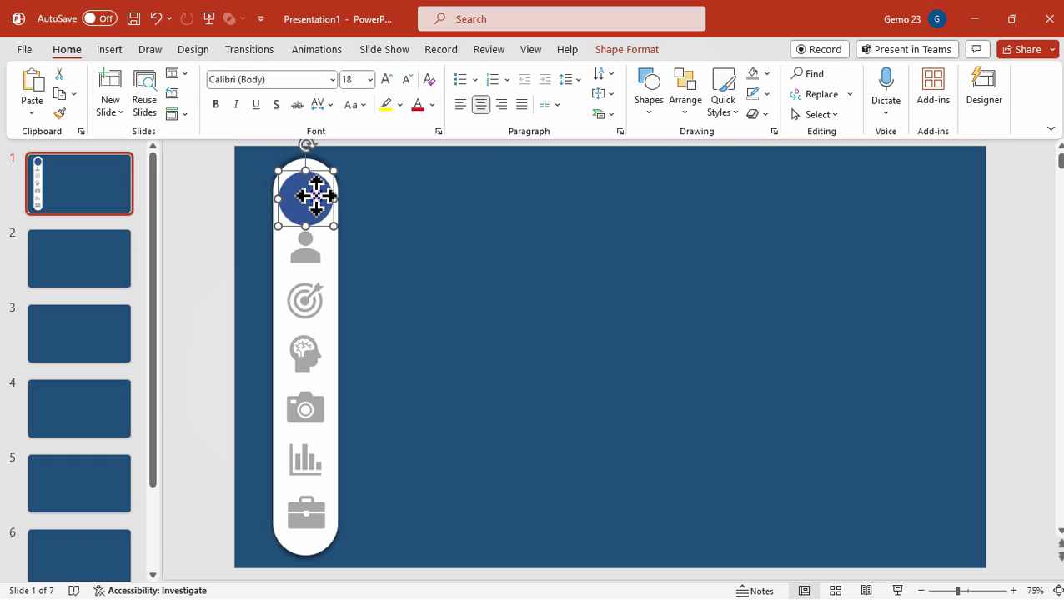
right_click(317, 197)
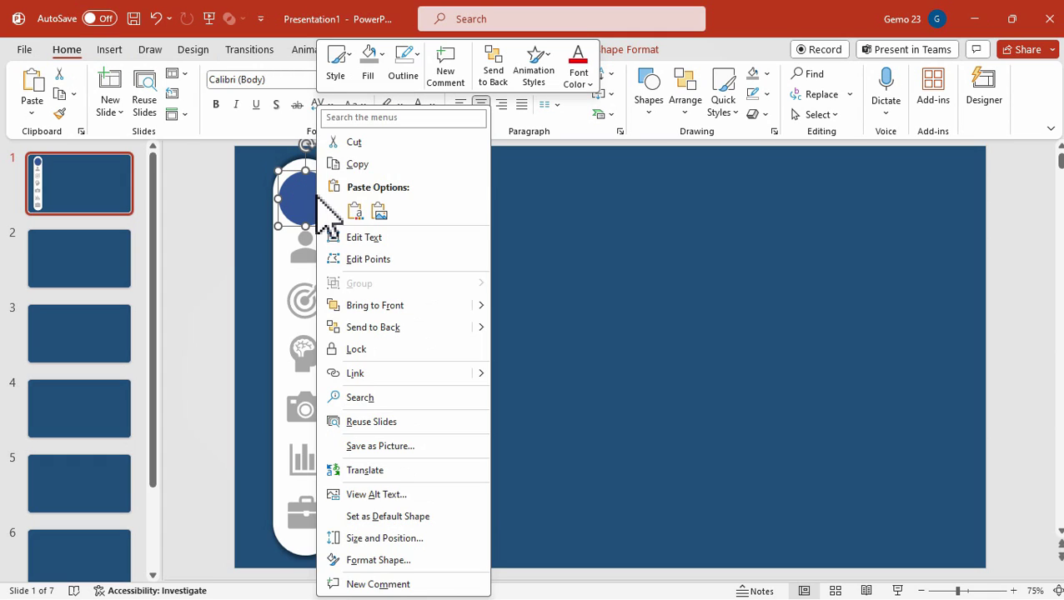
left_click(374, 328)
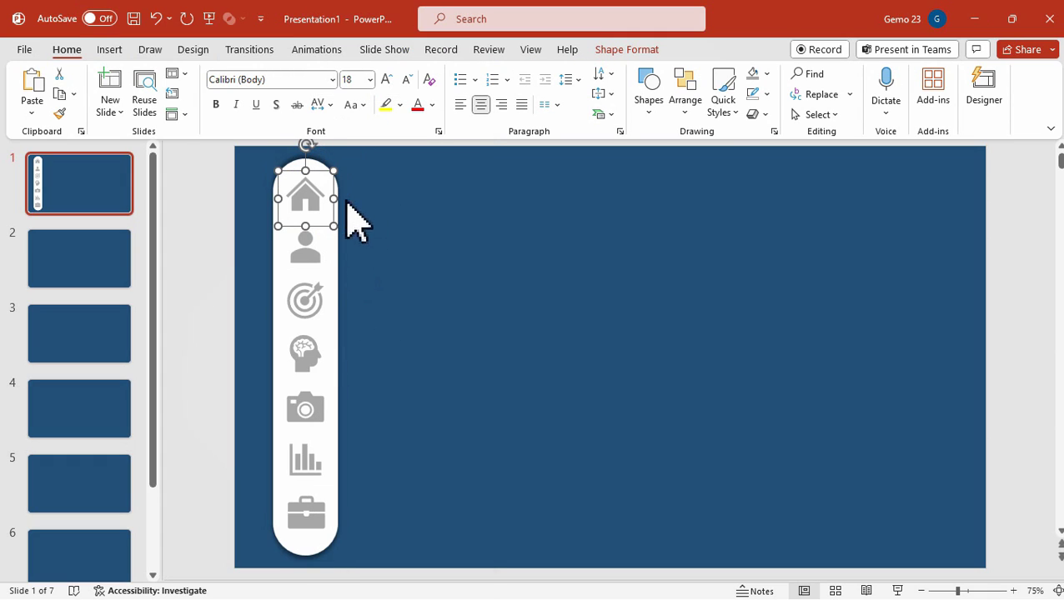
left_click(317, 163)
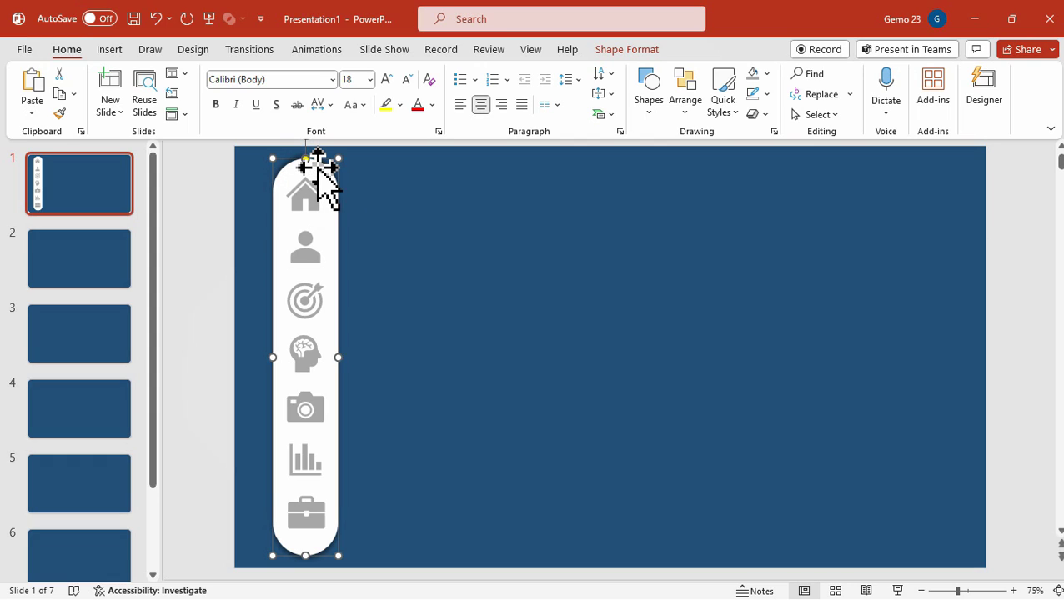
right_click(318, 163)
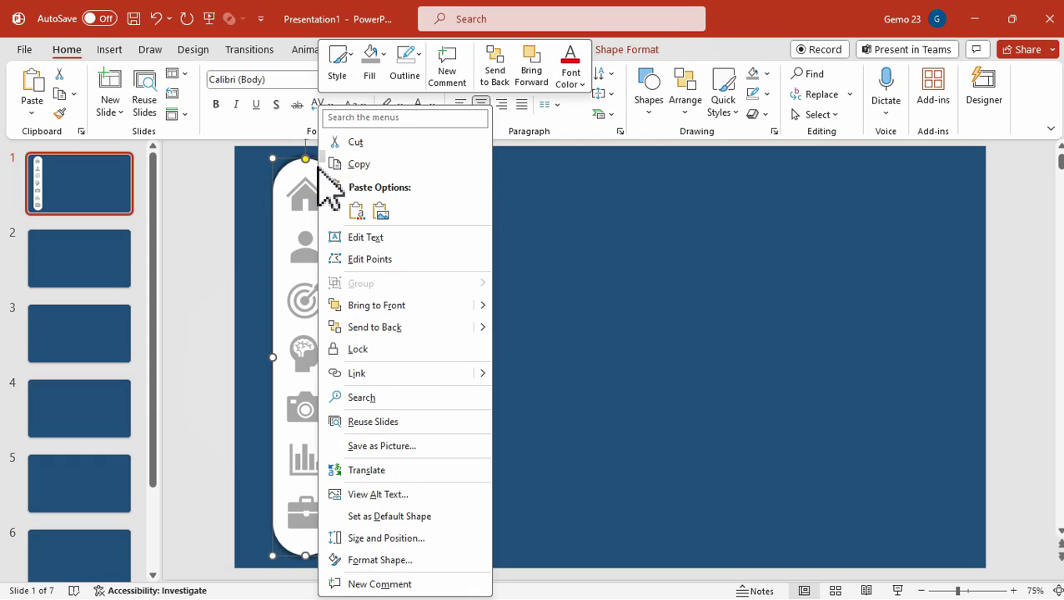
left_click(373, 328)
left_click(324, 183)
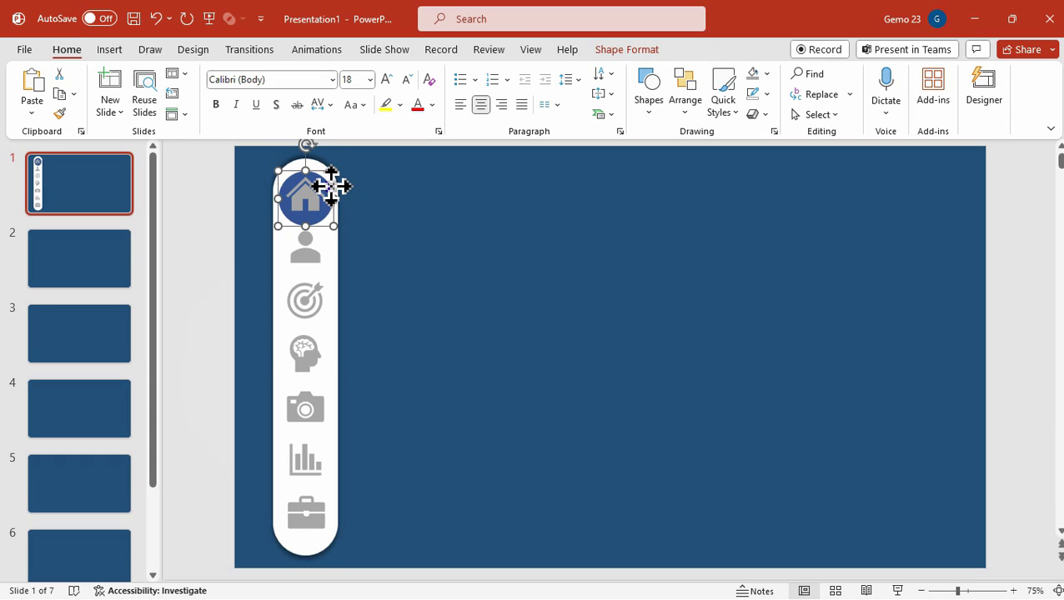
left_click(333, 178)
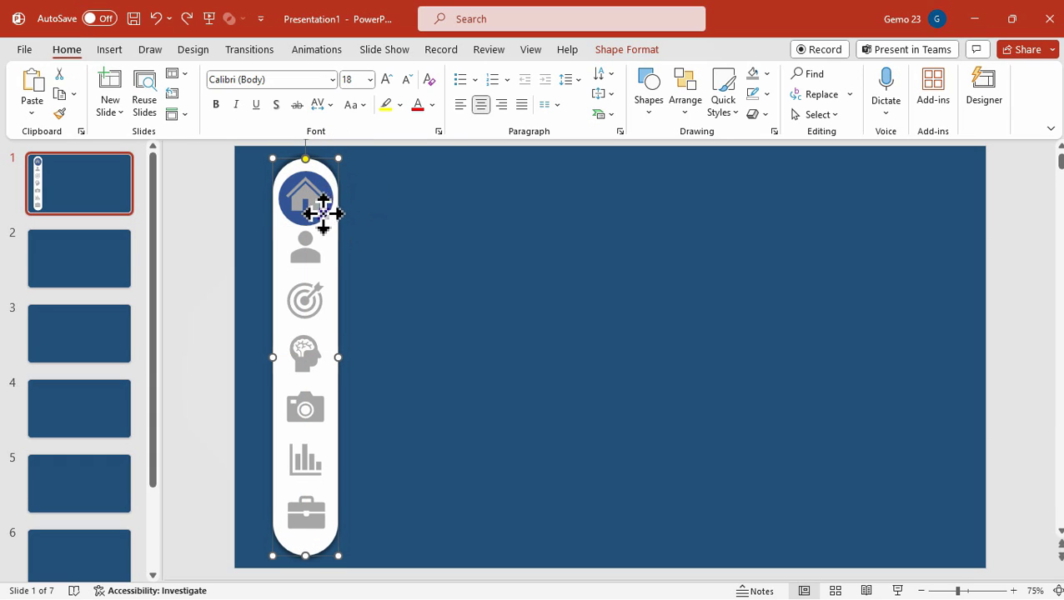
- Fill the home icon white
left_click(323, 212)
left_click(613, 50)
left_click(504, 74)
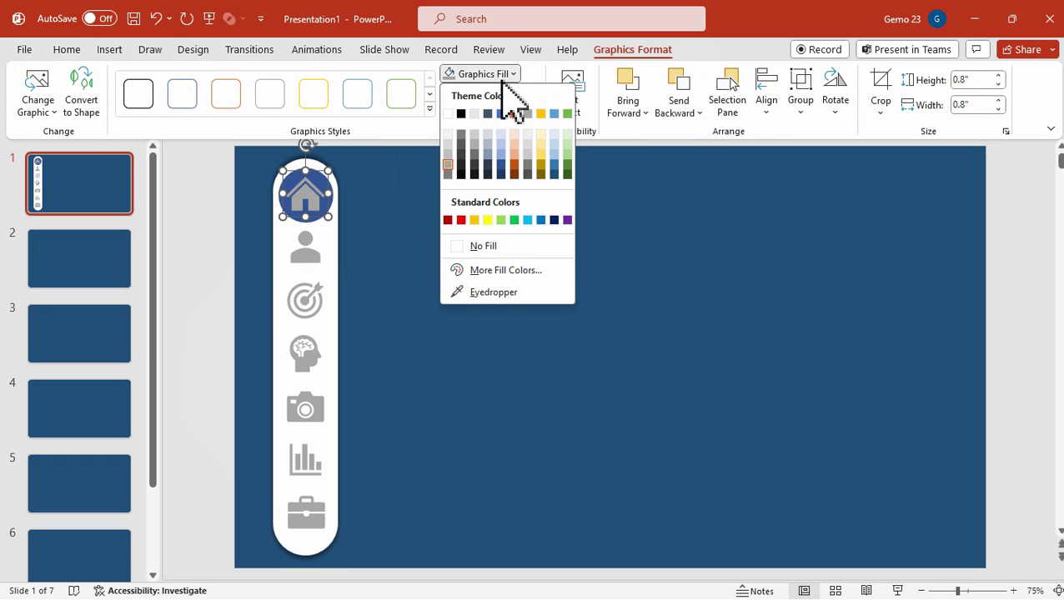
left_click(456, 117)
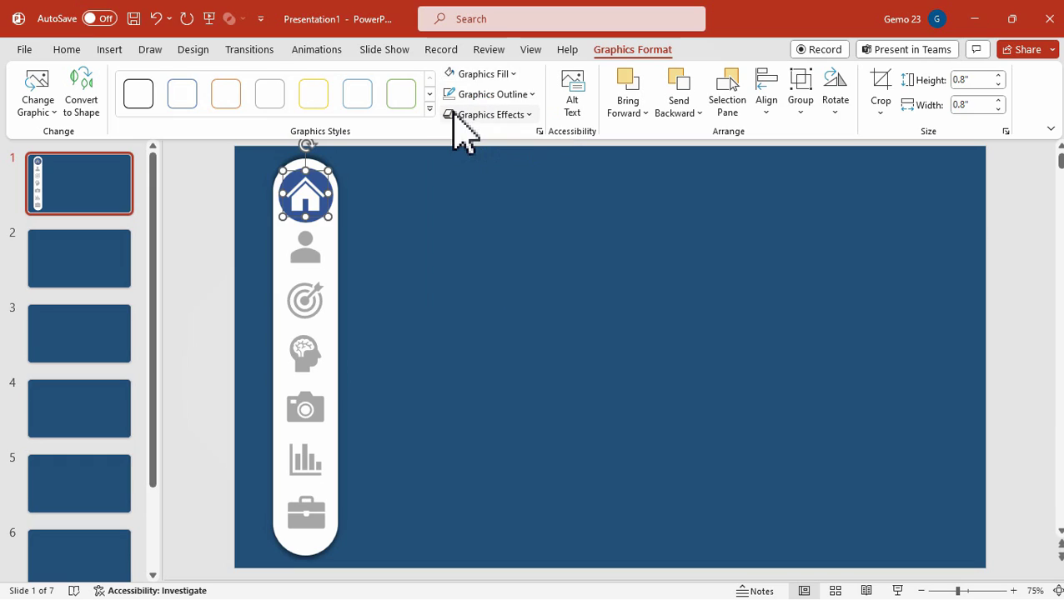
left_click(450, 218)
- Copy the sidebar, blue home circle and icons included, and paste it onto slide 2
left_click_drag(220, 153, 422, 573)
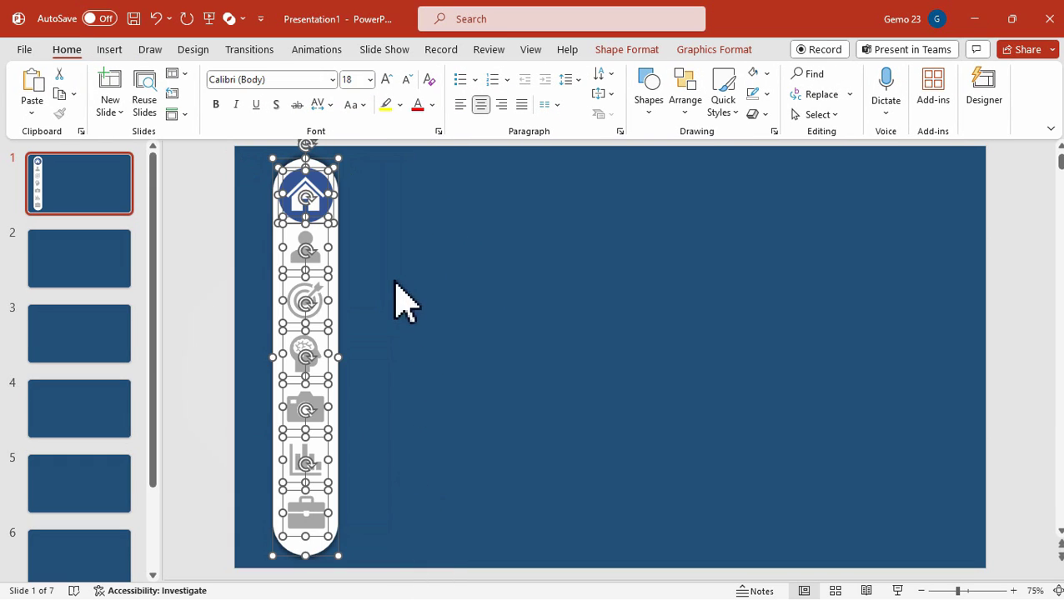
right_click(334, 261)
left_click(359, 304)
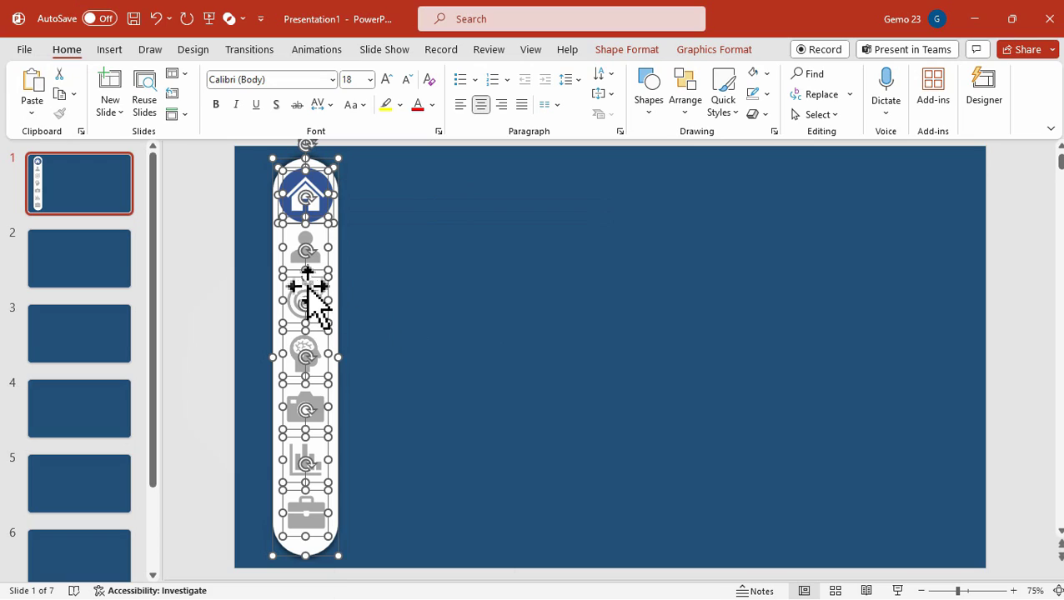
left_click(117, 266)
right_click(541, 216)
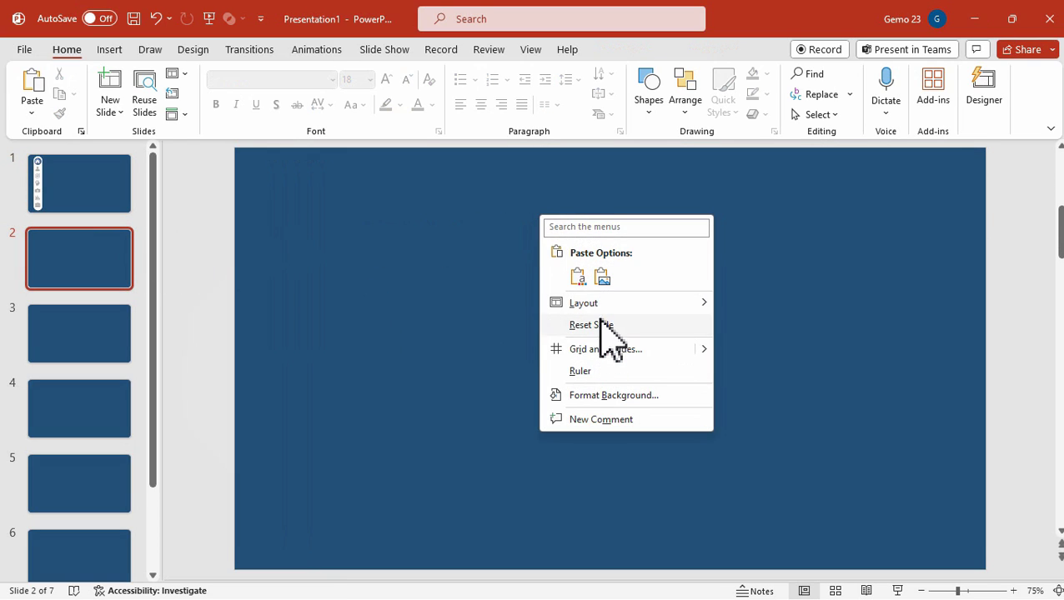
left_click(581, 279)
left_click(498, 227)
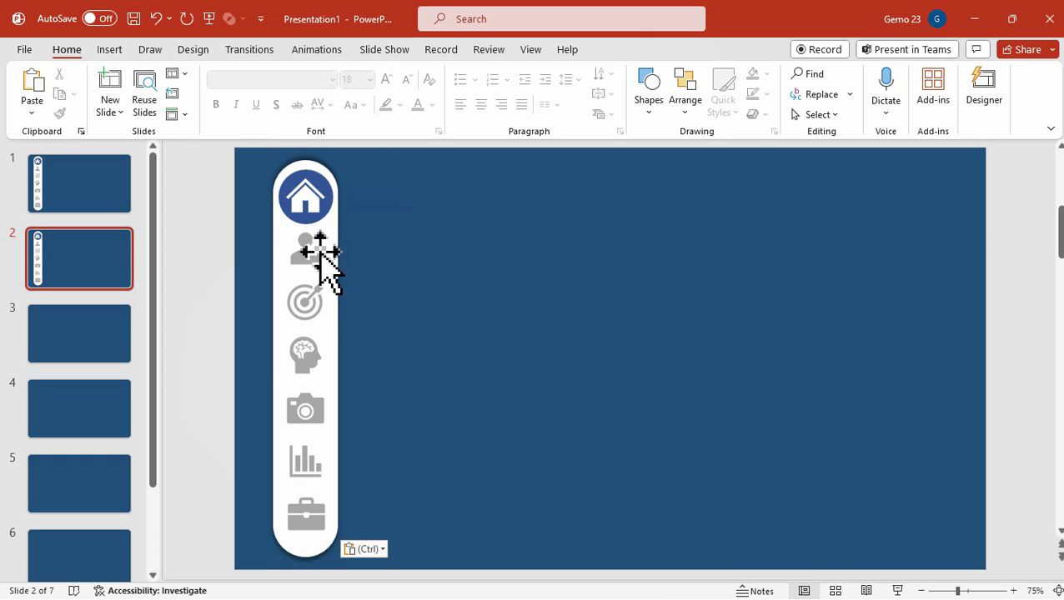
- Recolour the home icon on slide 2 grey with Graphics Fill
left_click(317, 204)
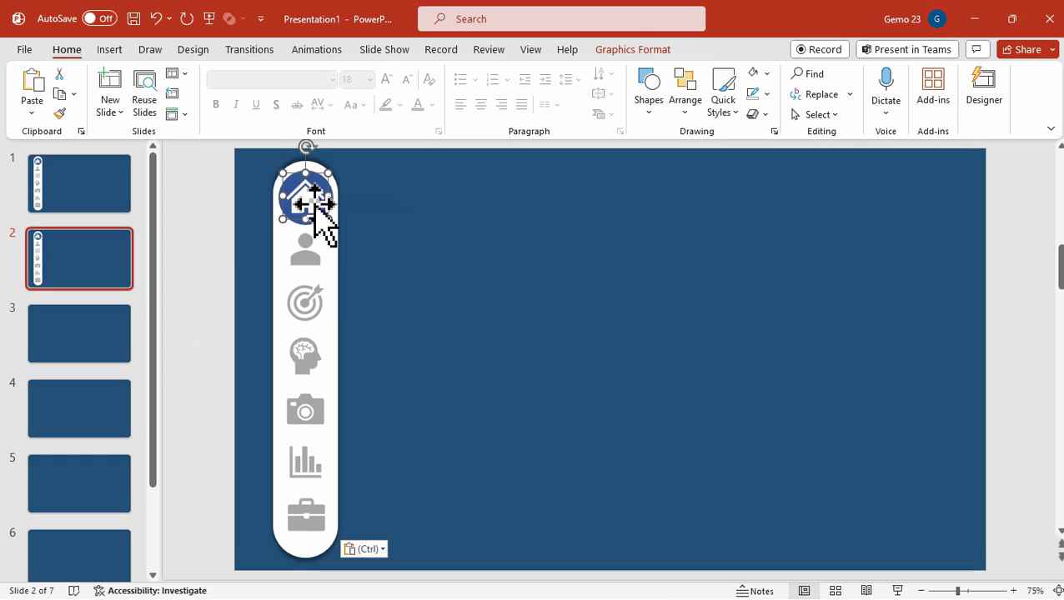
left_click(636, 50)
left_click(504, 73)
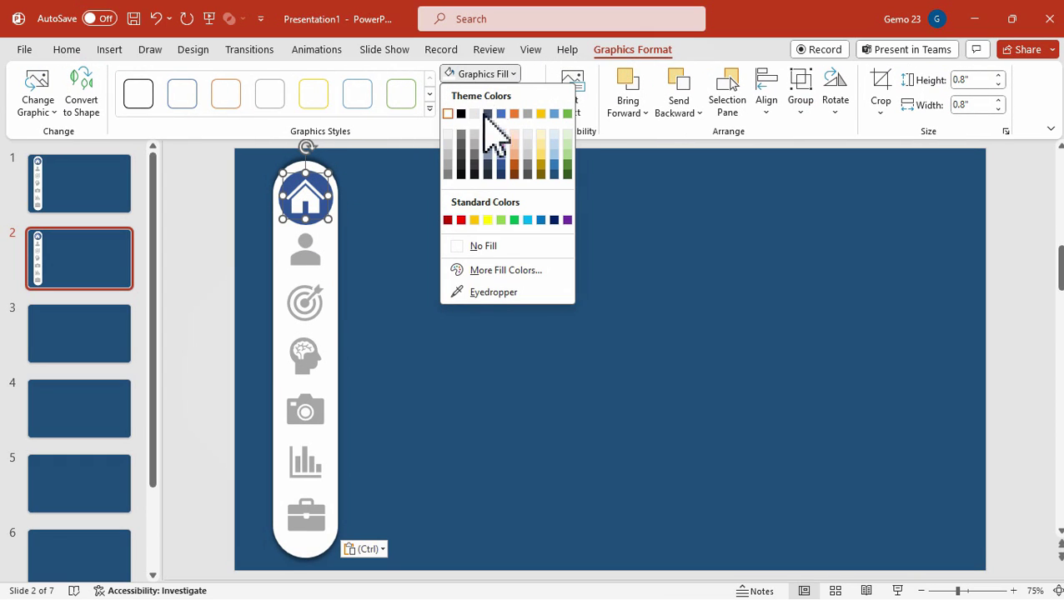
left_click(447, 165)
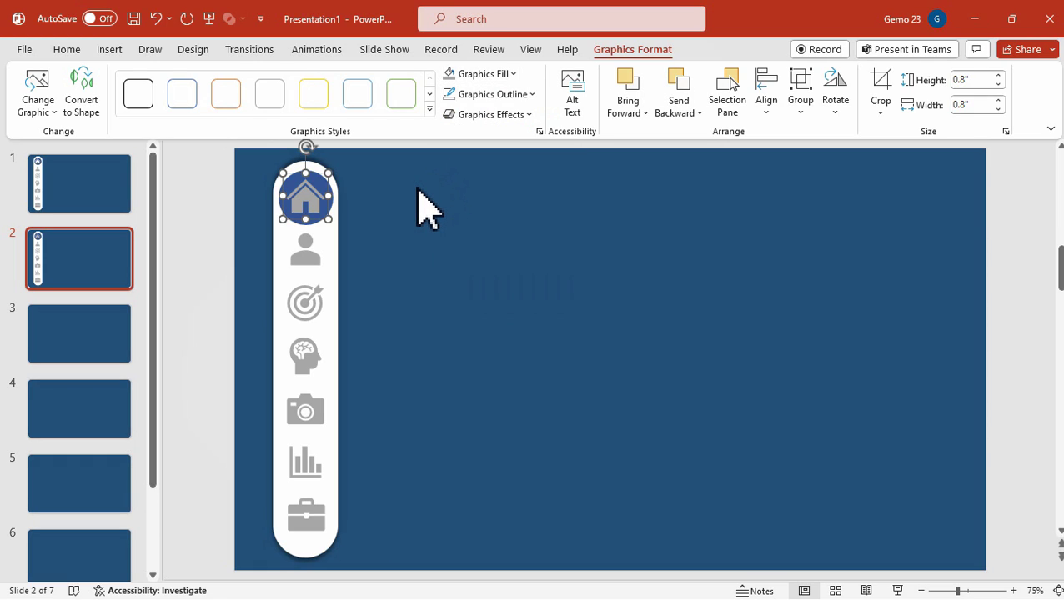
left_click(417, 190)
- Drag the blue highlight circle down behind the person icon
left_click(332, 194)
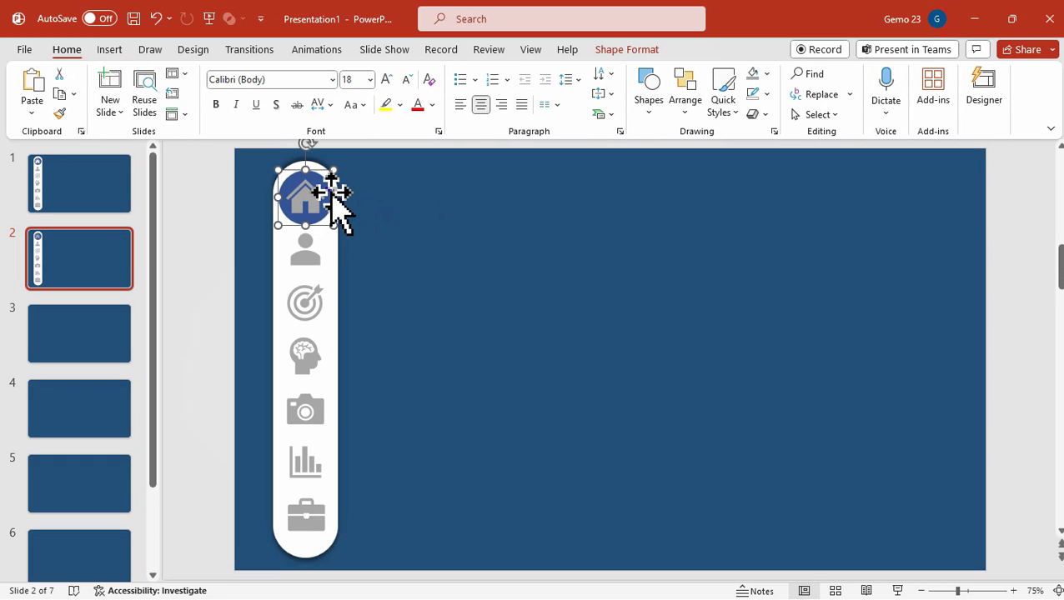
left_click_drag(333, 187, 331, 231)
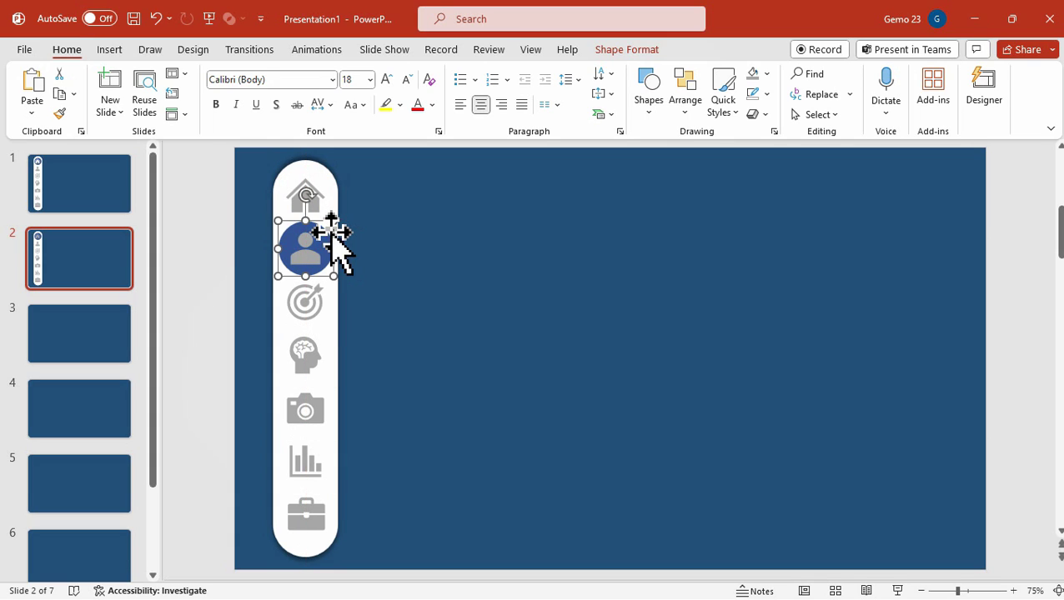
left_click(415, 269)
- Fill the person icon white, then select the whole sidebar
left_click(312, 253)
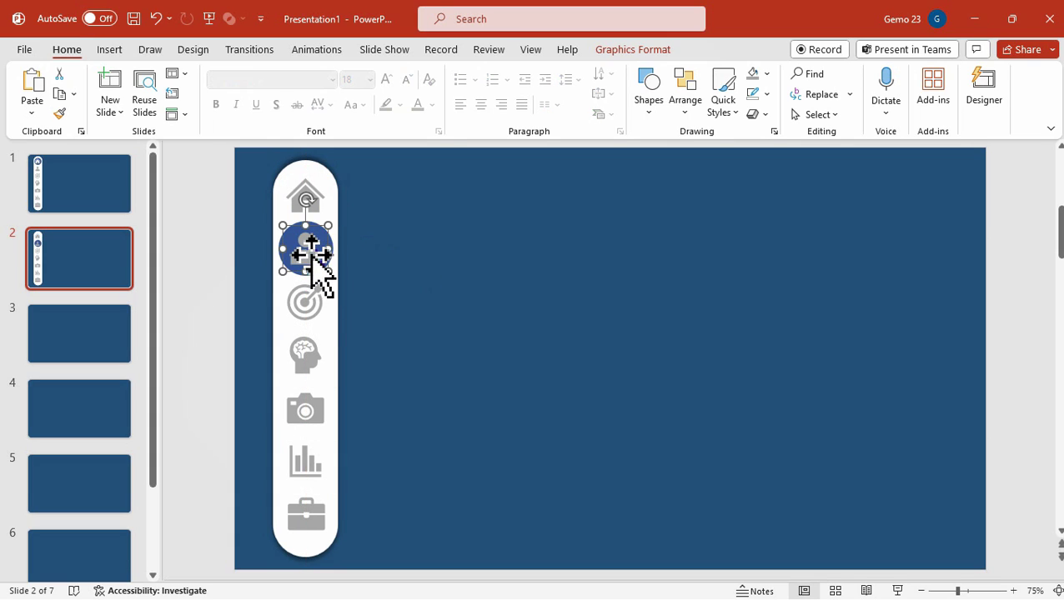
left_click(597, 55)
left_click(501, 74)
left_click(451, 125)
left_click(452, 179)
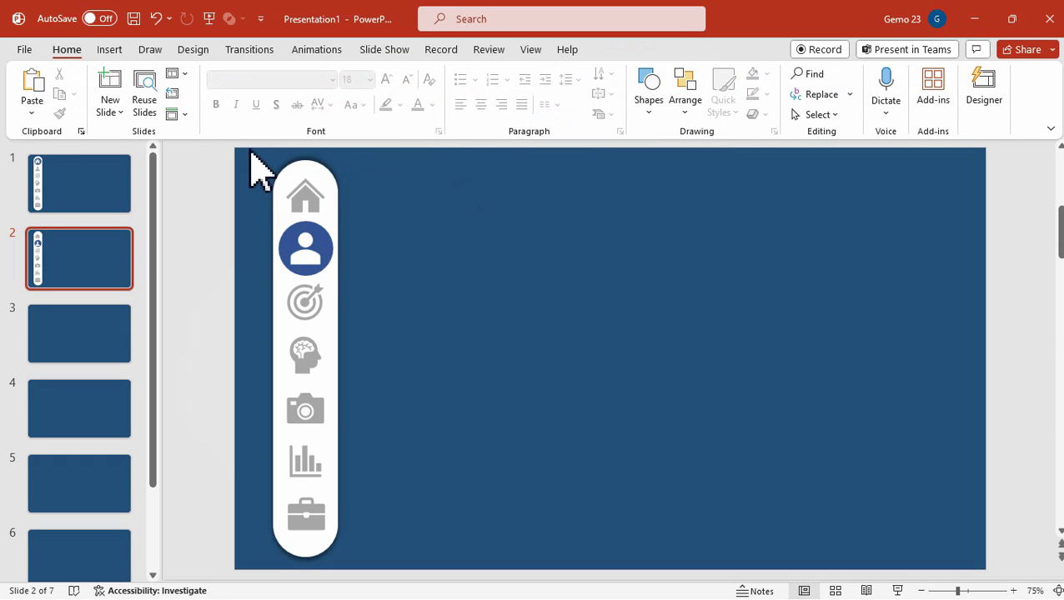
left_click_drag(242, 153, 367, 584)
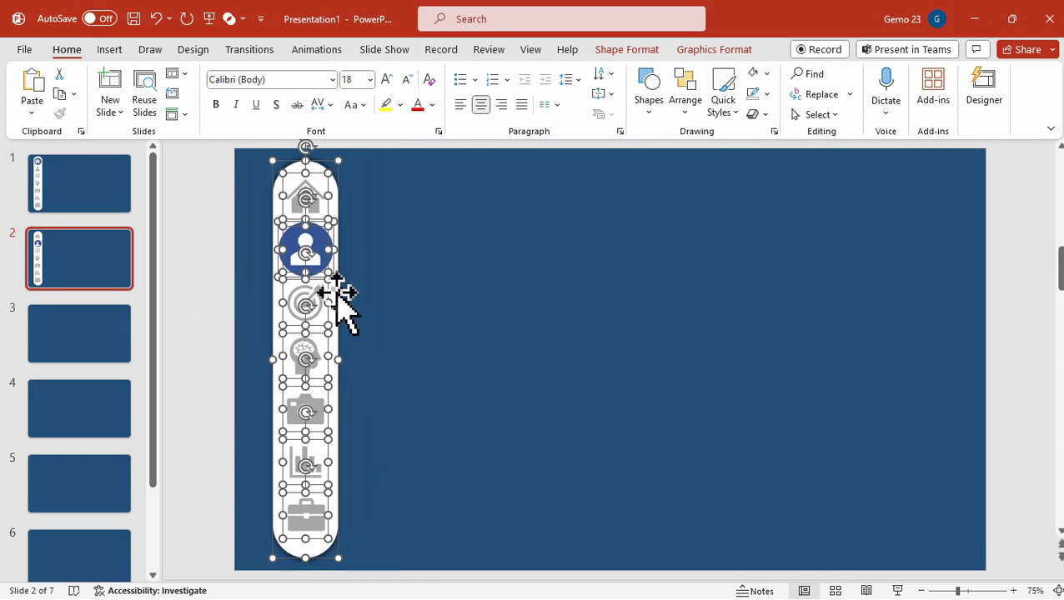
- Copy the sidebar from slide 2 and paste it onto slide 3
right_click(320, 174)
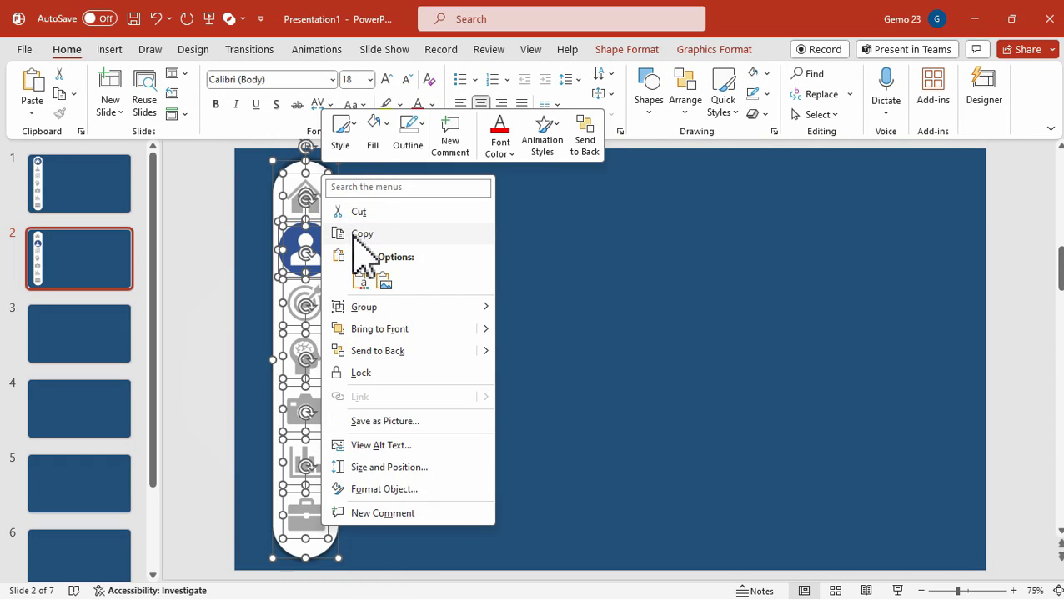
left_click(358, 234)
left_click(111, 337)
right_click(518, 188)
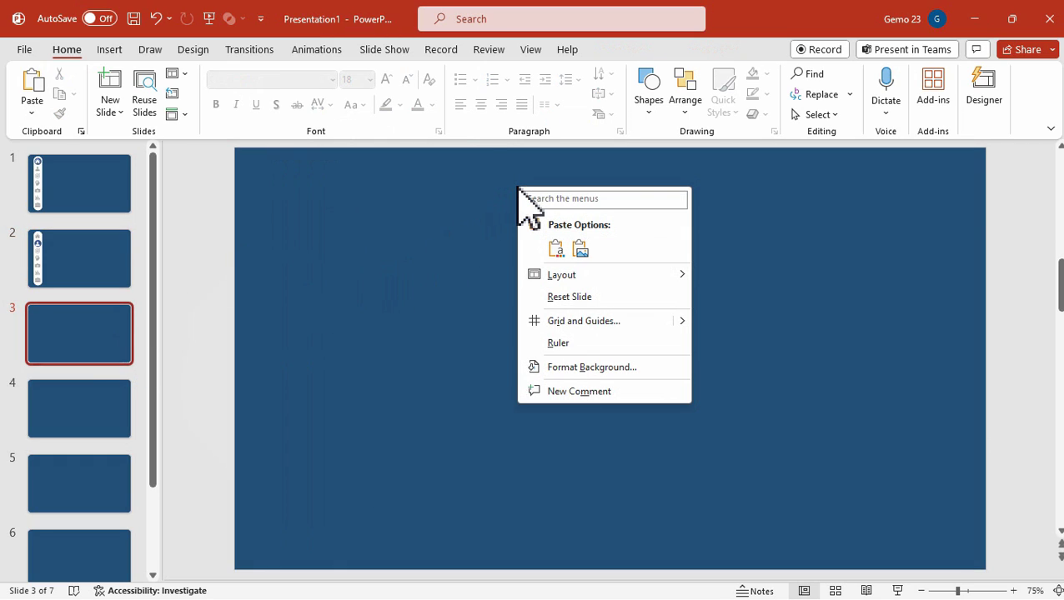
left_click(557, 250)
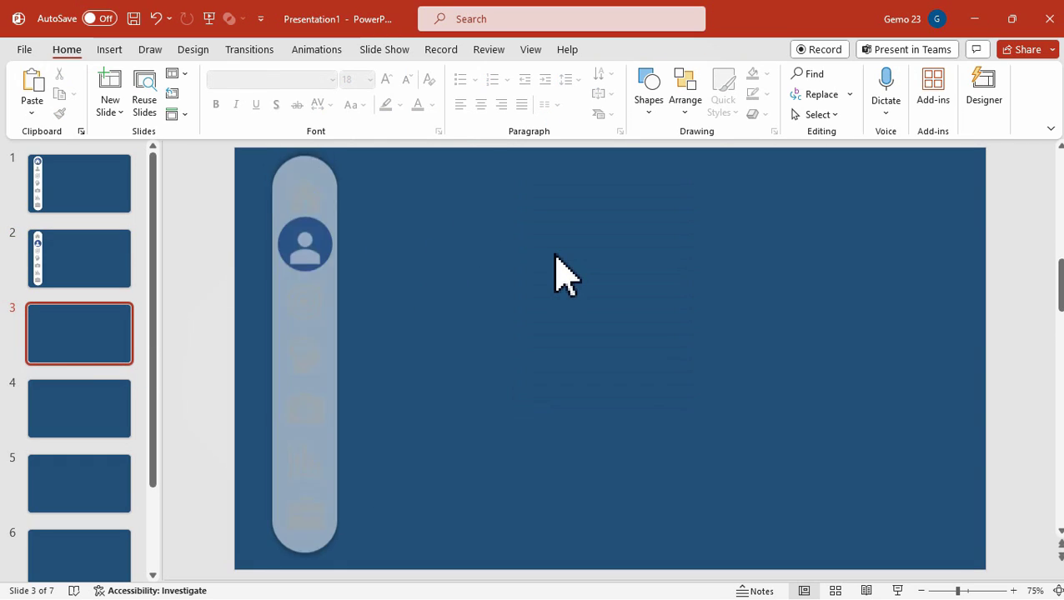
- Recolour the person icon on slide 3 grey
left_click(316, 244)
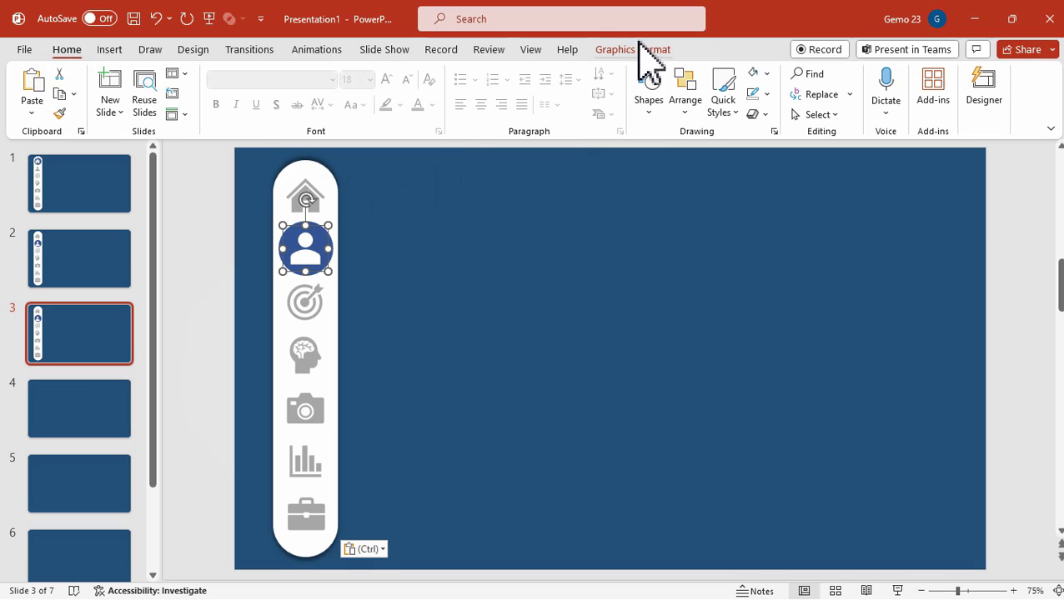
left_click(635, 49)
left_click(503, 74)
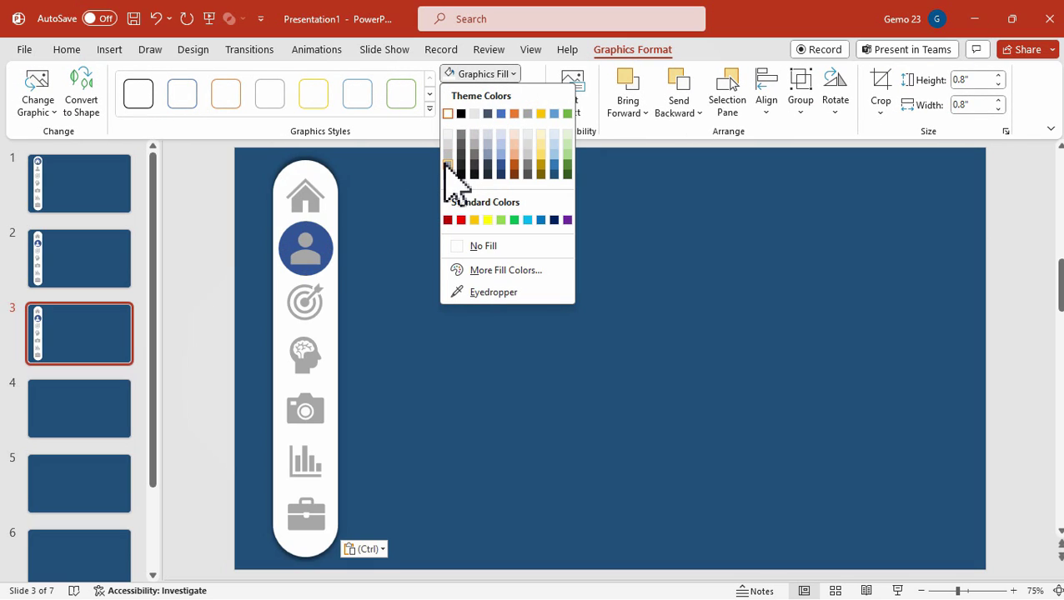
left_click(447, 165)
left_click(404, 255)
- Move the blue circle down and centre it behind the target icon
left_click(329, 248)
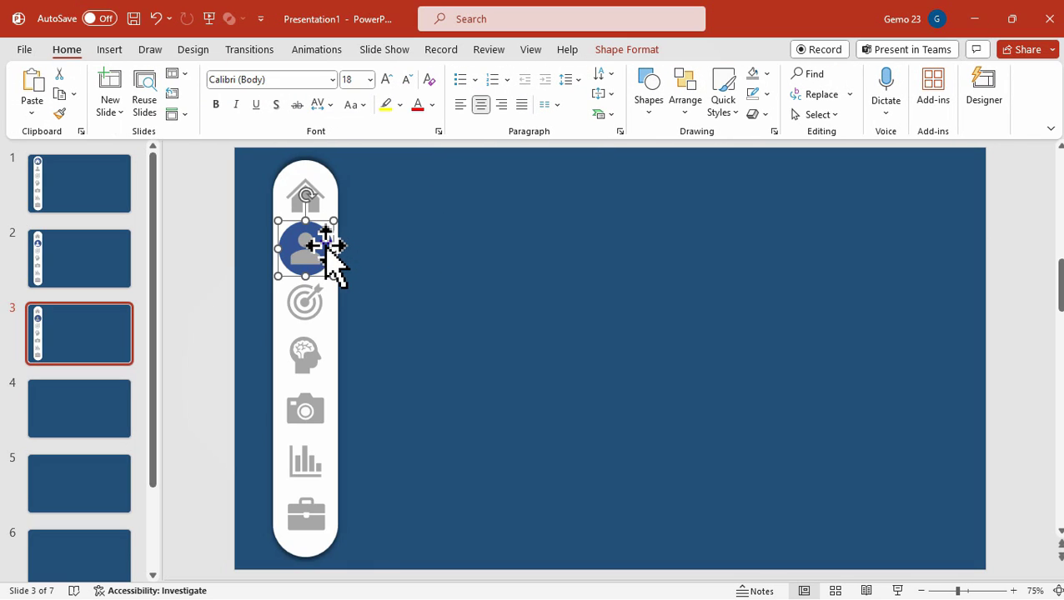
left_click_drag(327, 223, 321, 274)
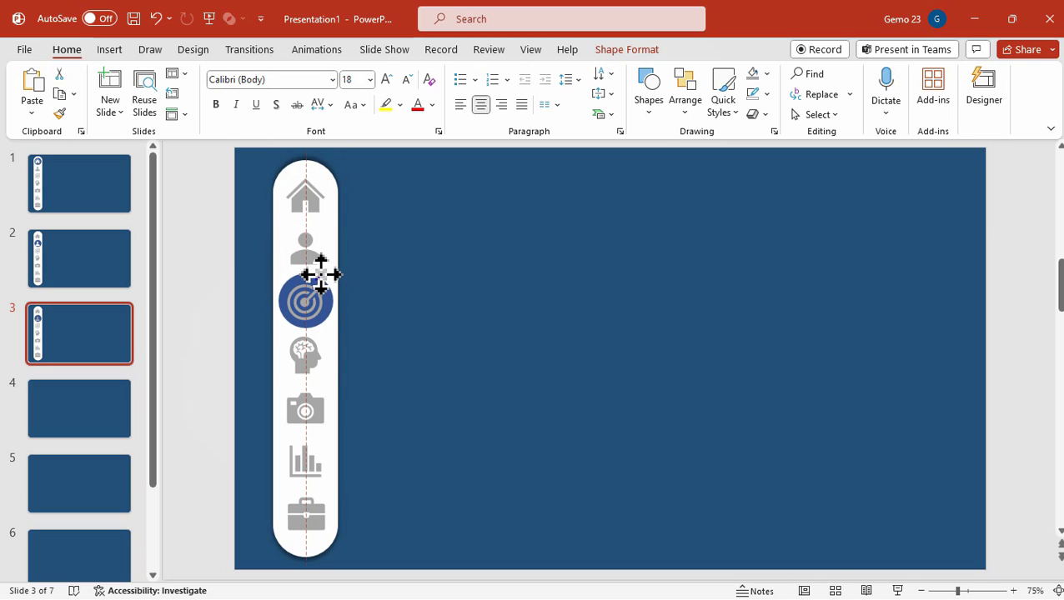
left_click_drag(321, 274, 320, 277)
- Fill the target icon white, then select the whole sidebar
left_click(305, 297)
left_click(316, 313)
left_click(316, 314)
left_click(632, 50)
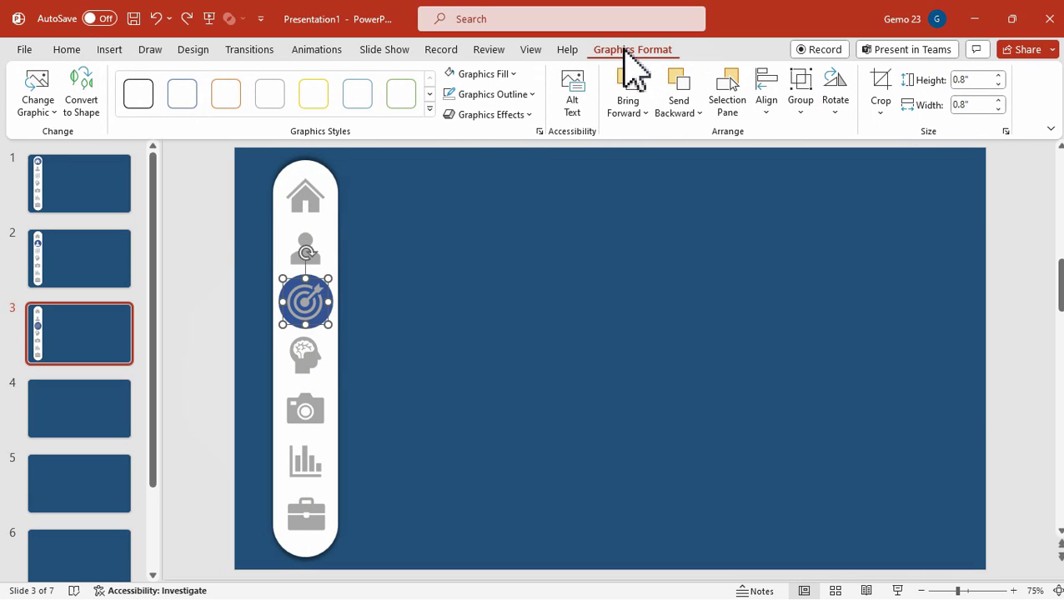
left_click(504, 74)
left_click(452, 112)
left_click(487, 223)
left_click_drag(243, 149, 399, 577)
right_click(337, 242)
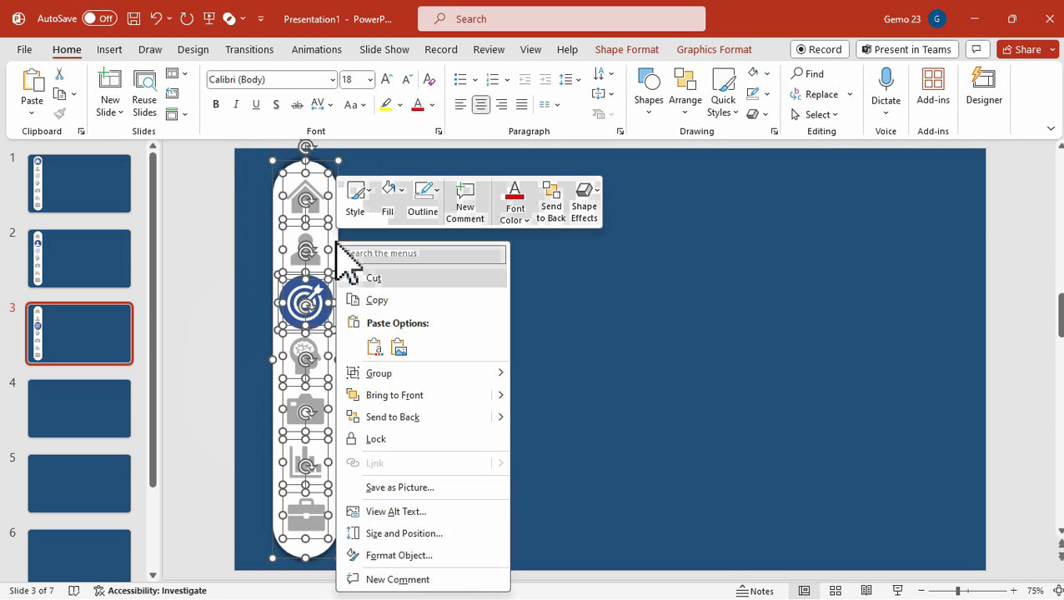
- Copy the sidebar and paste it onto slide 4
left_click(359, 300)
left_click(94, 425)
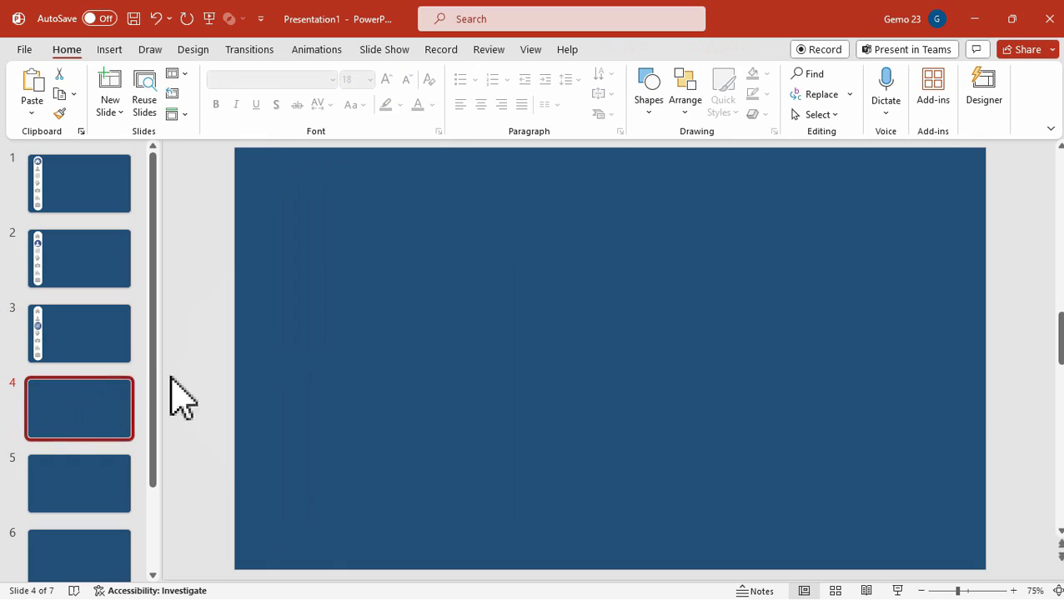
key("ctrl+v")
left_click(526, 284)
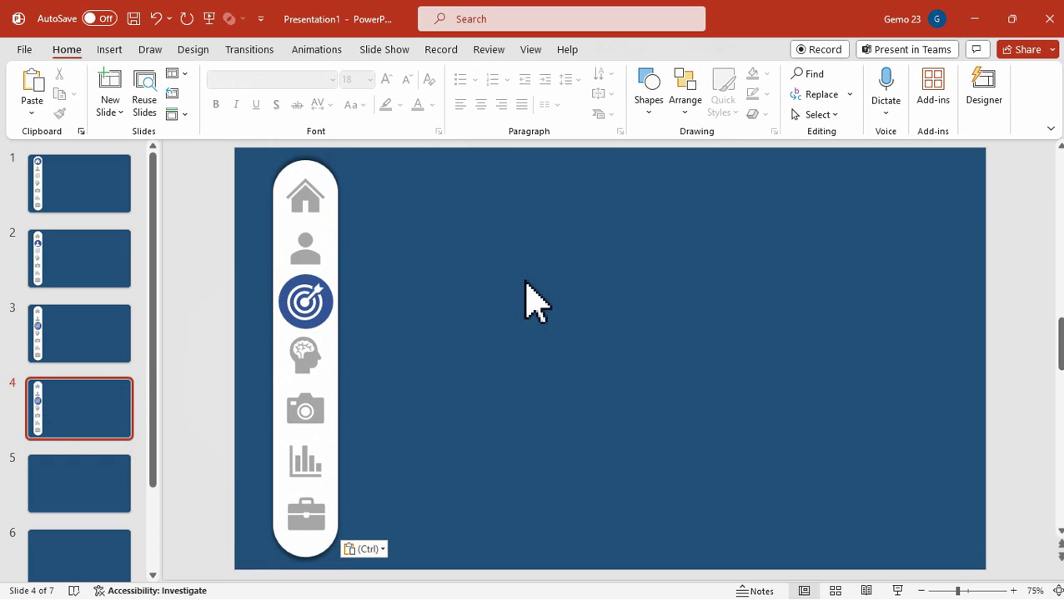
- Recolour the target icon on slide 4 grey
left_click(324, 301)
left_click(633, 49)
left_click(481, 73)
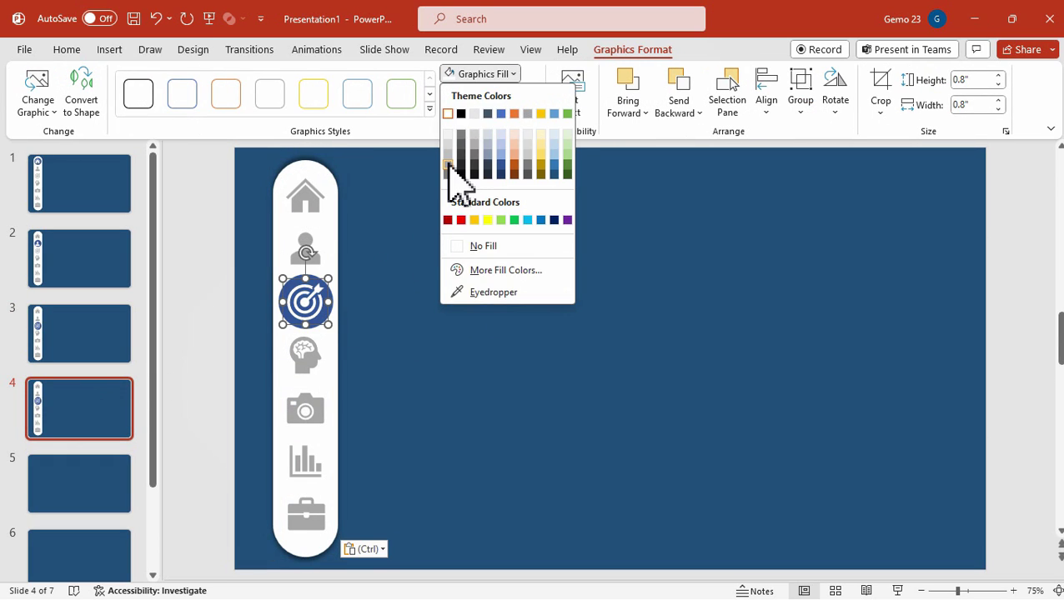
left_click(459, 177)
left_click(434, 250)
- Move the blue circle behind the brain icon and fill that icon white
left_click(333, 299)
left_click_drag(344, 311, 335, 349)
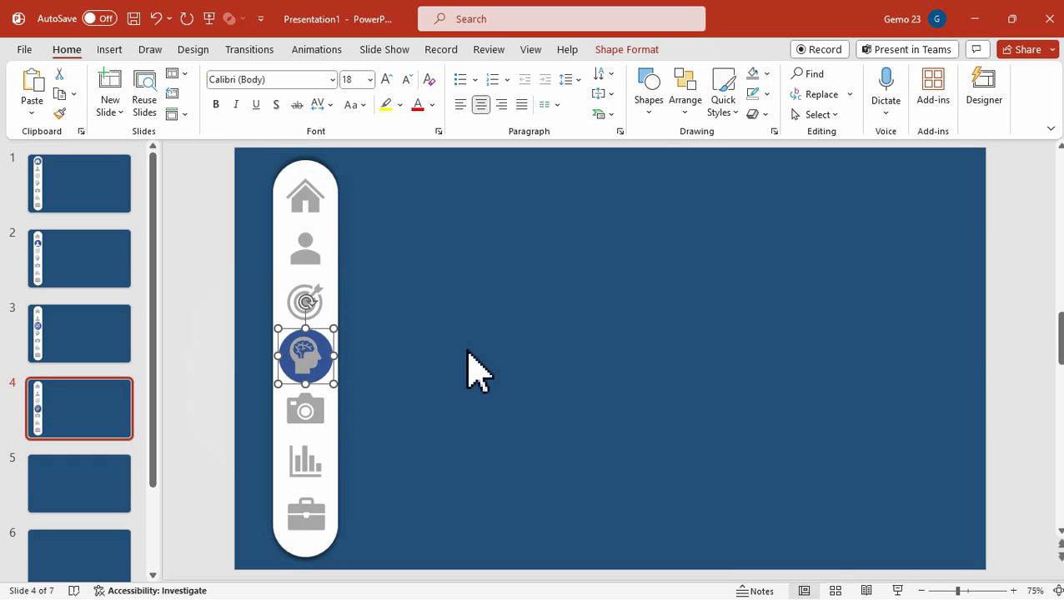
left_click(317, 365)
left_click(617, 50)
left_click(512, 73)
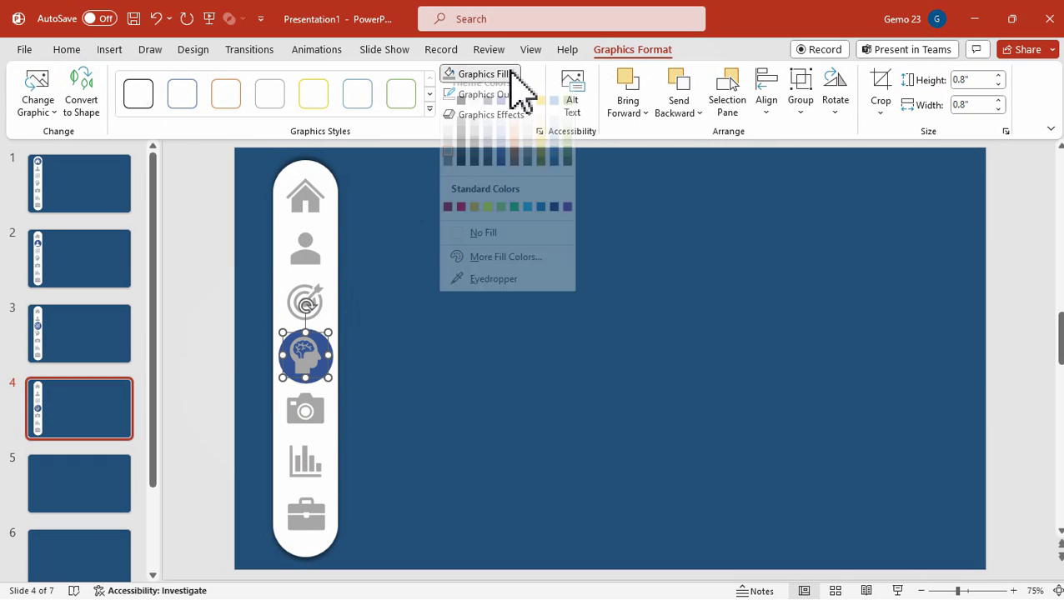
left_click(452, 117)
left_click(487, 208)
left_click_drag(247, 142, 365, 368)
- Copy the sidebar and paste it onto slide 5
right_click(342, 237)
left_click(370, 291)
left_click(91, 471)
key("ctrl+v")
left_click(534, 374)
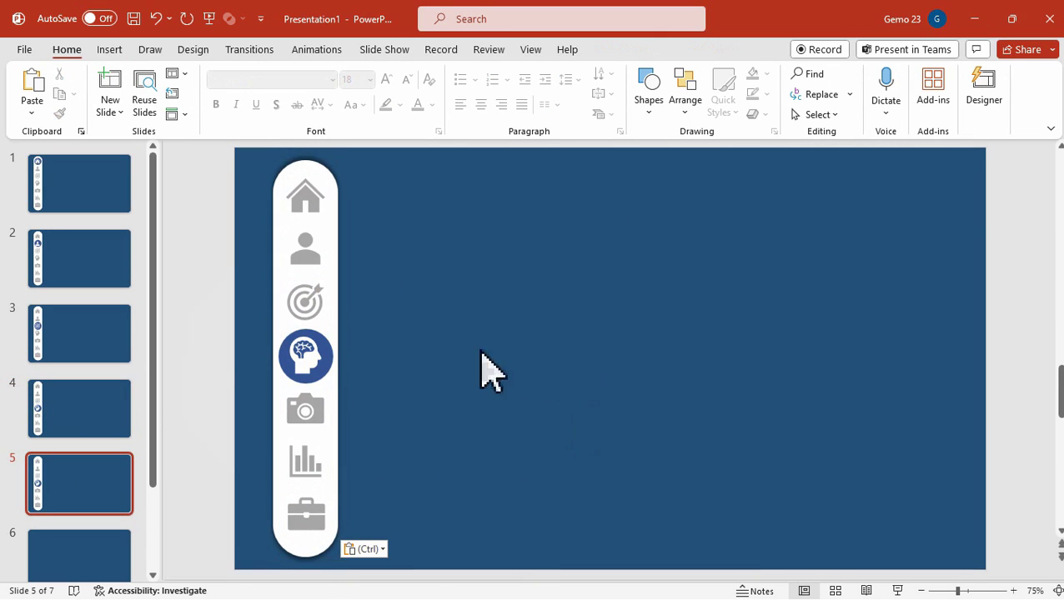
- Recolour the brain icon on slide 5 grey
left_click(305, 356)
left_click(631, 50)
left_click(512, 73)
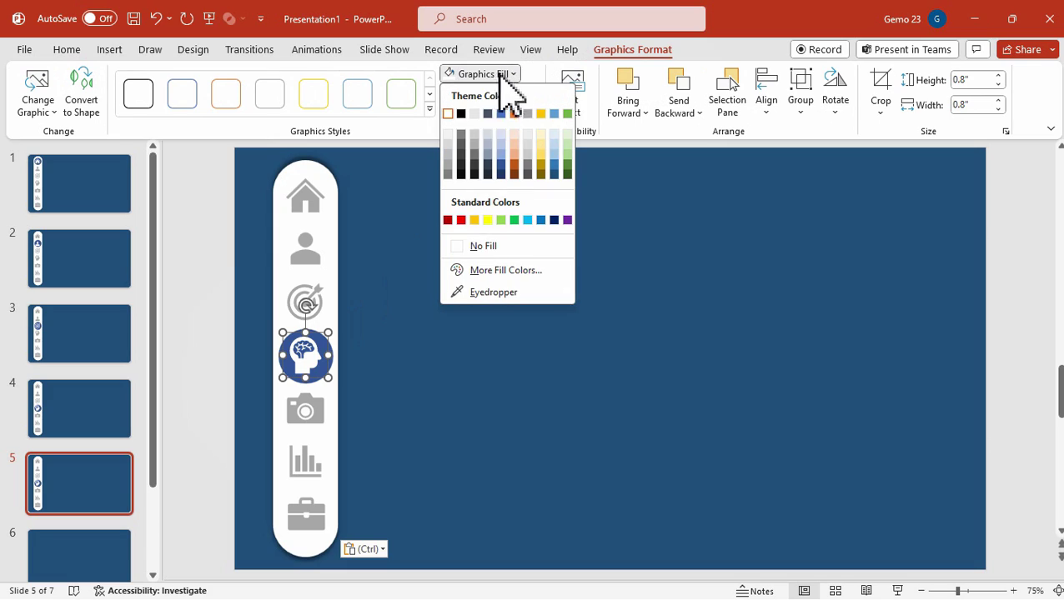
left_click(453, 168)
- Move the blue circle behind the camera icon and fill the camera white
left_click(332, 356)
left_click_drag(332, 343, 330, 398)
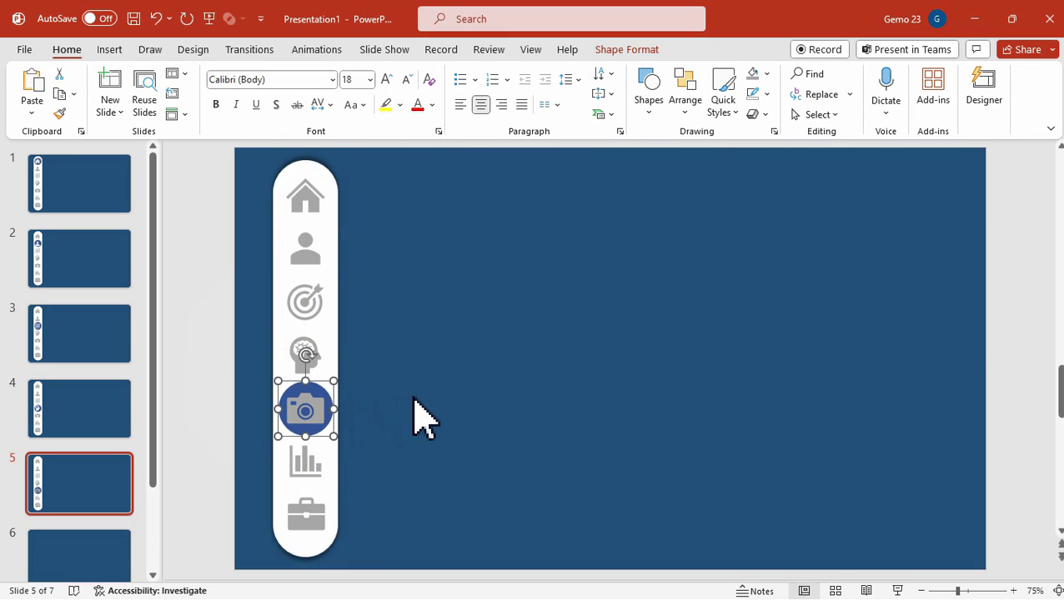
left_click(310, 410)
left_click(602, 52)
left_click(509, 73)
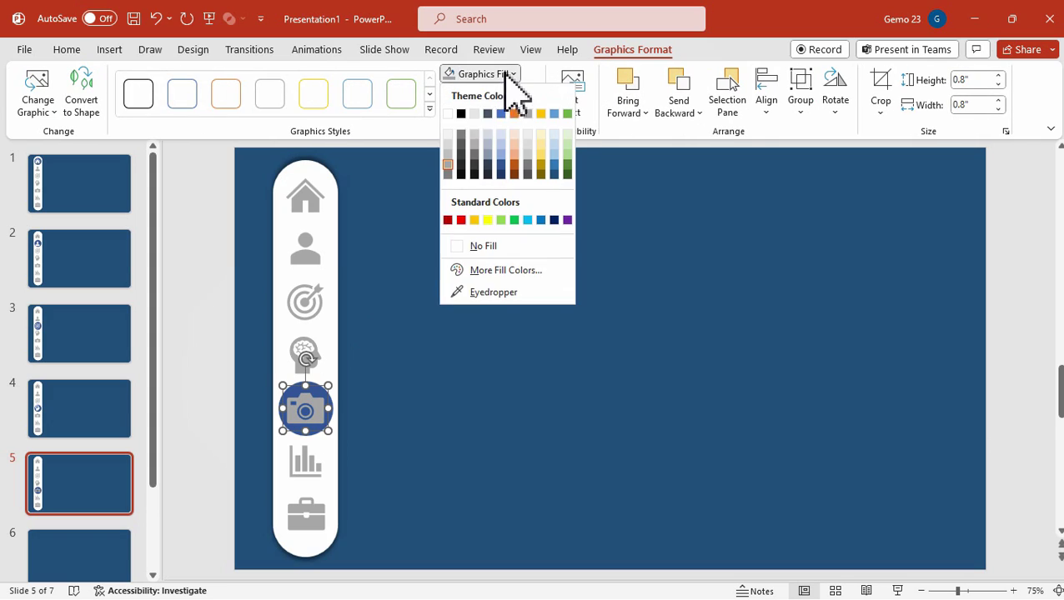
left_click(450, 114)
left_click(462, 210)
left_click_drag(240, 148, 384, 469)
- Copy the sidebar and paste it onto slide 6
right_click(342, 250)
left_click(359, 301)
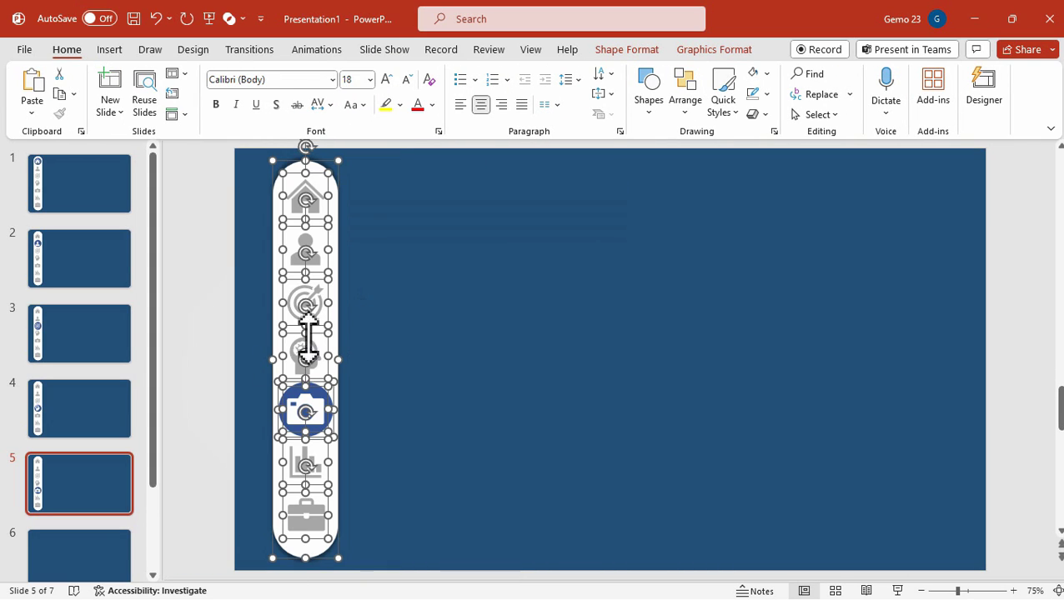
left_click(123, 554)
key("ctrl+v")
left_click(327, 417)
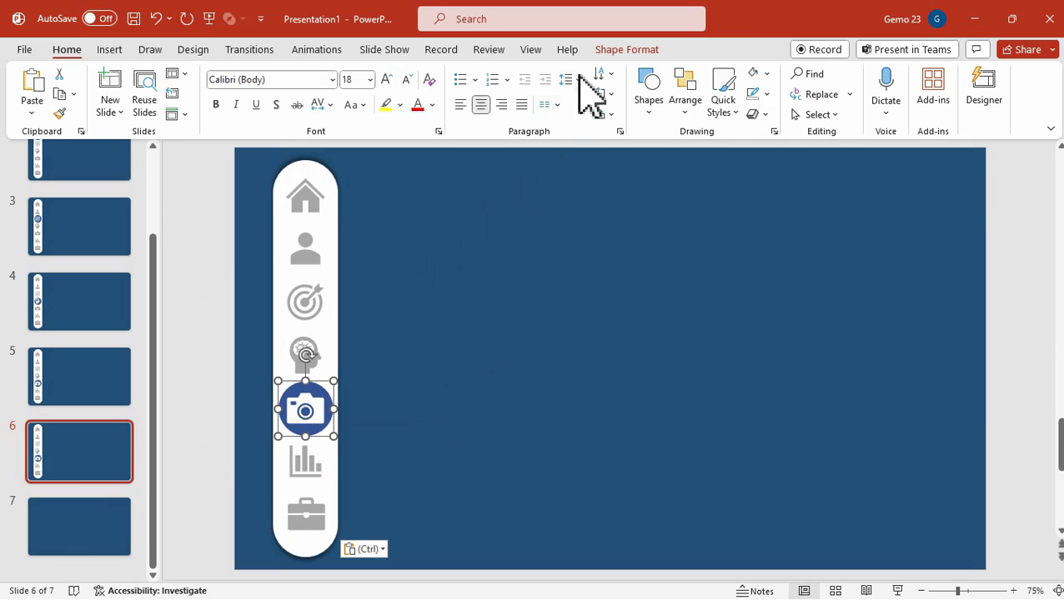
- Apply a grey fill to the circle behind the camera and to the camera icon
left_click(623, 50)
left_click(418, 73)
left_click(415, 178)
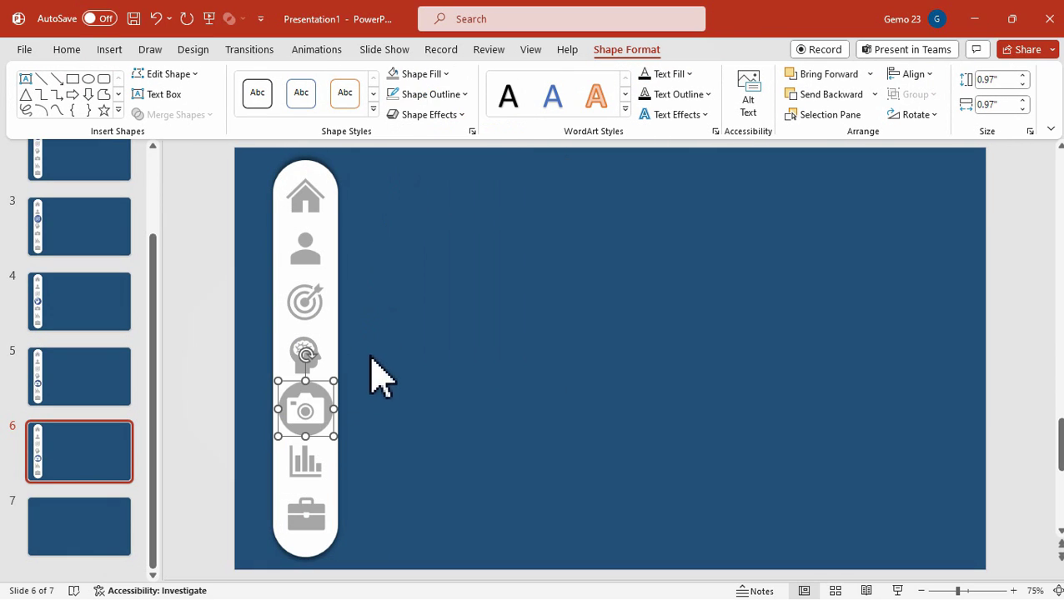
left_click(380, 361)
left_click(320, 401)
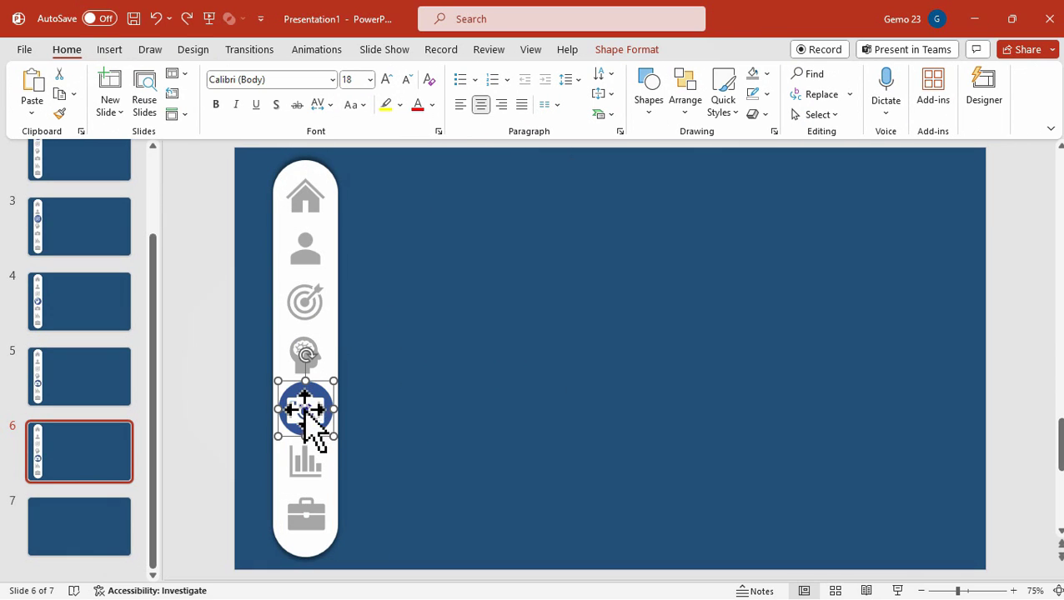
left_click(309, 407)
left_click(633, 49)
left_click(492, 73)
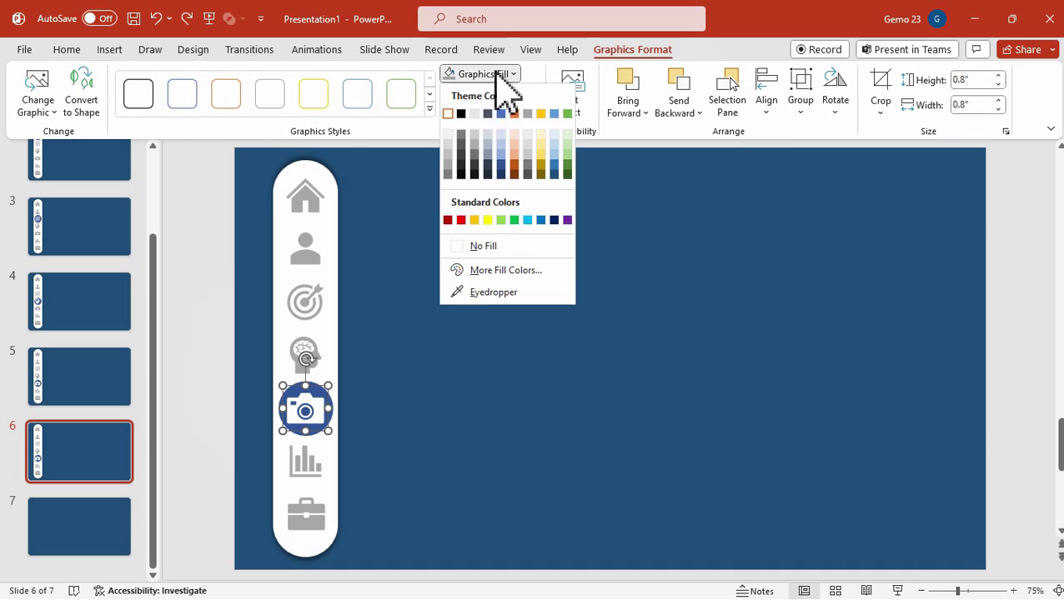
left_click(448, 171)
- Move the blue circle behind the chart icon and fill the chart white
left_click(471, 383)
left_click_drag(312, 392, 320, 436)
left_click(313, 463)
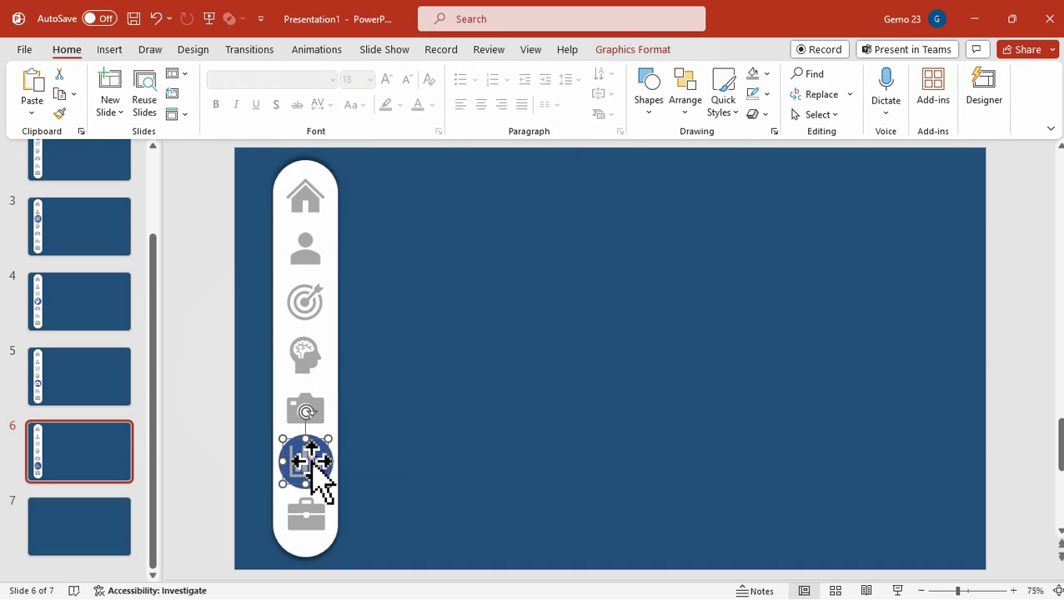
left_click(633, 49)
left_click(508, 73)
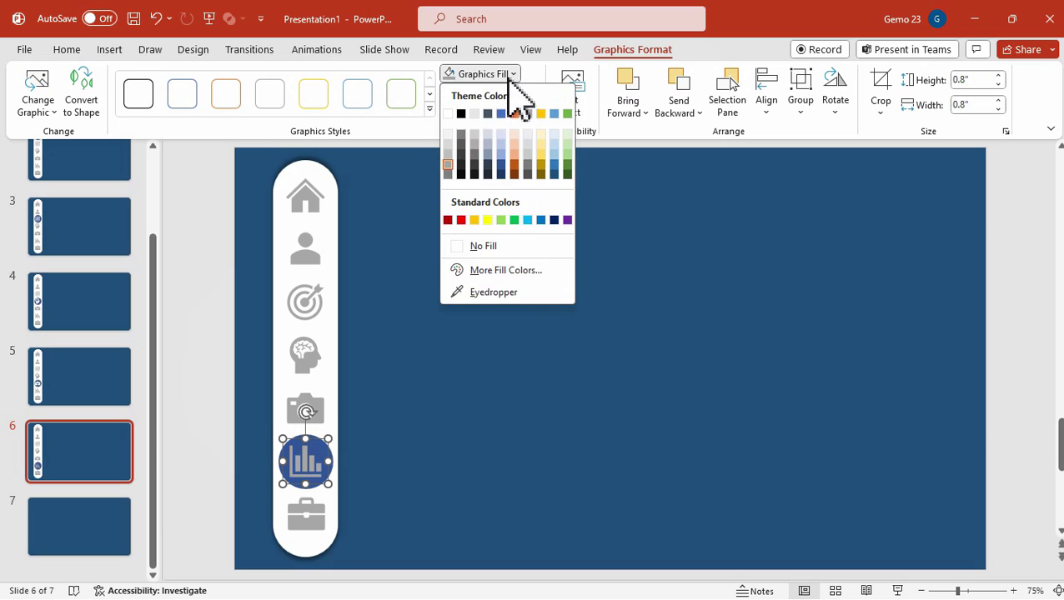
left_click(449, 133)
left_click(230, 182)
- Select the whole slide 6 sidebar and copy it
left_click_drag(329, 213, 398, 576)
right_click(338, 243)
left_click(351, 301)
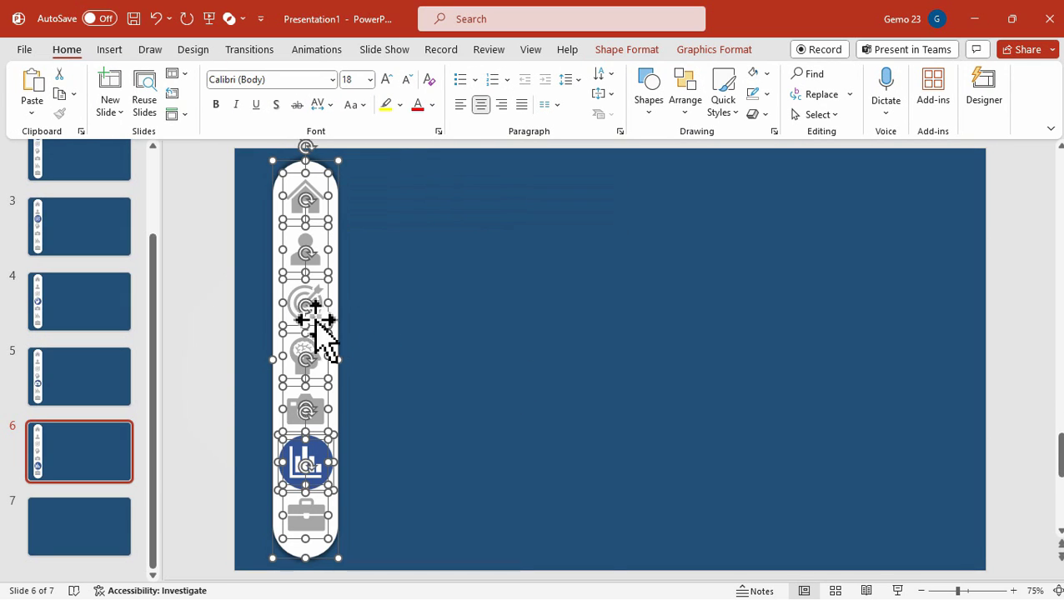